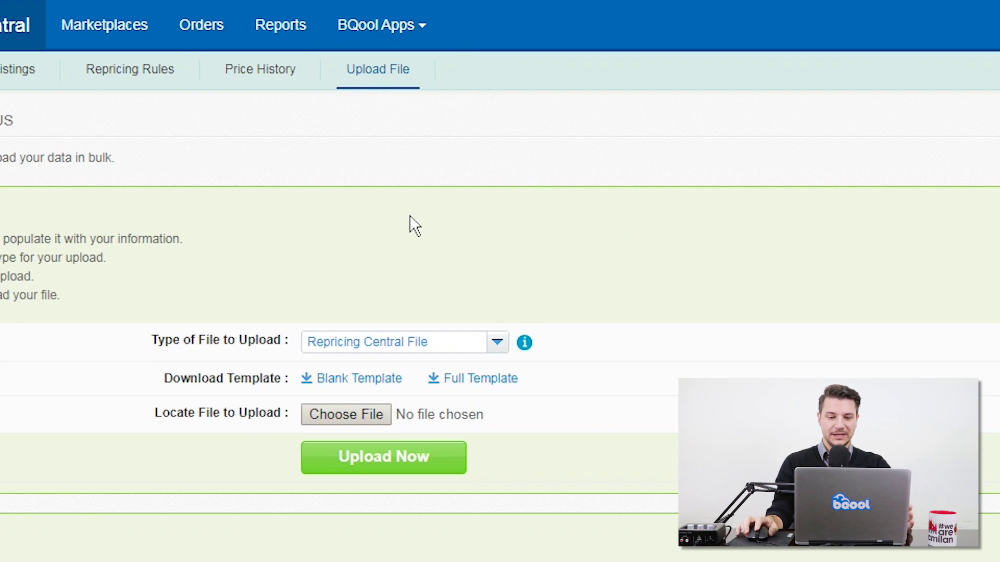
scroll(600, 293, "down", 3)
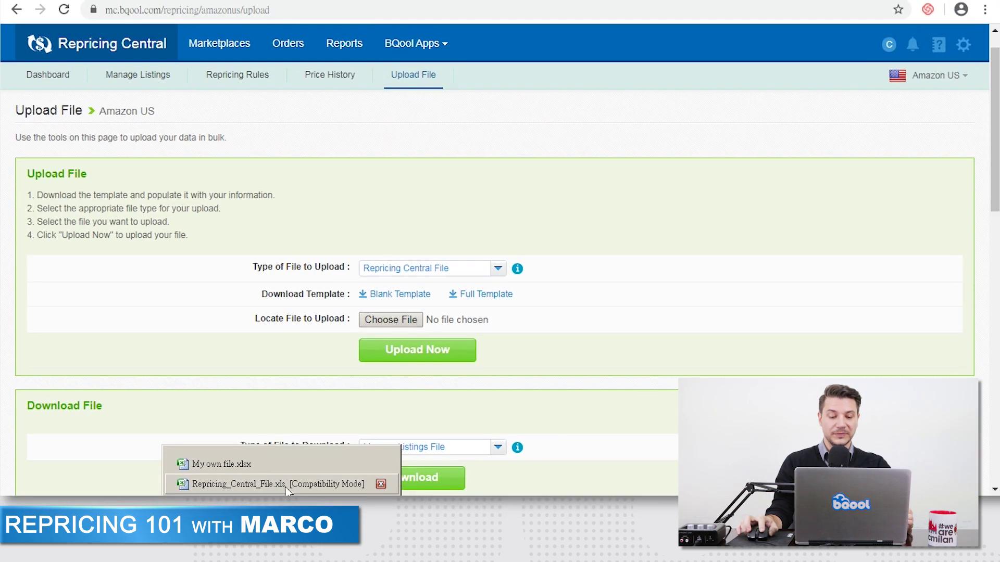
left_click(187, 479)
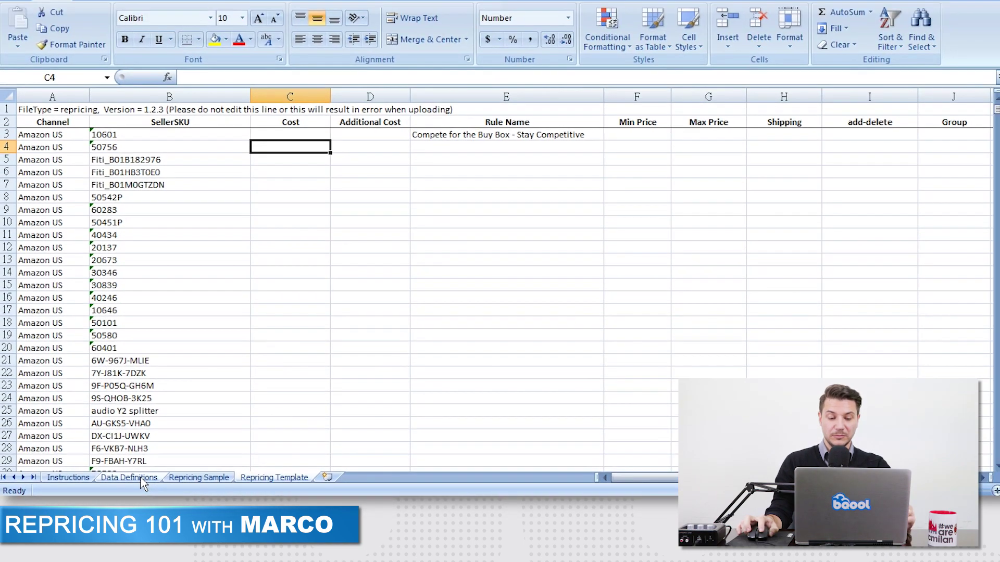
- Review the Data Definitions sheet, then return to the Repricing Template sheet
left_click(143, 479)
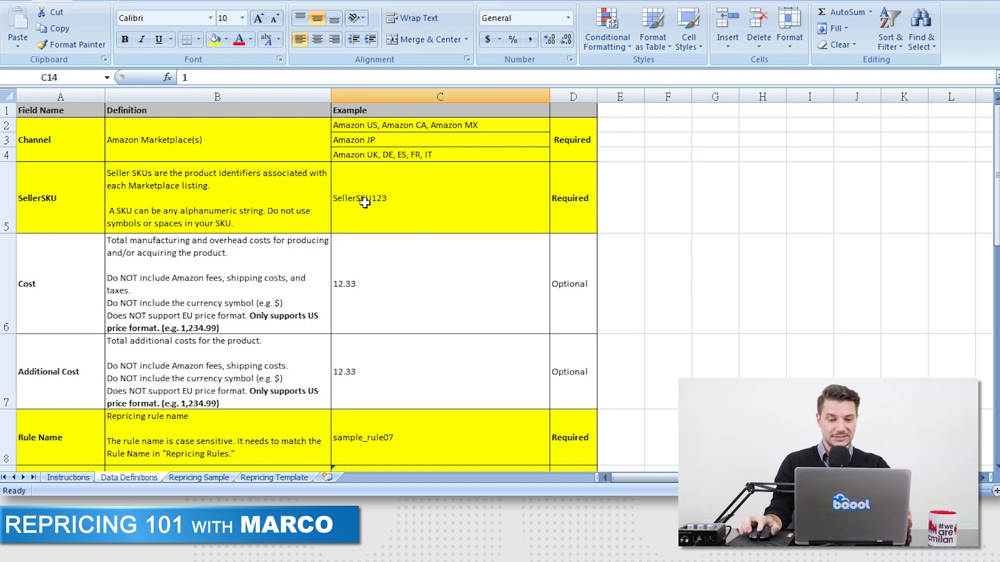
scroll(379, 219, "down", 4)
scroll(403, 290, "up", 2)
scroll(405, 291, "up", 3)
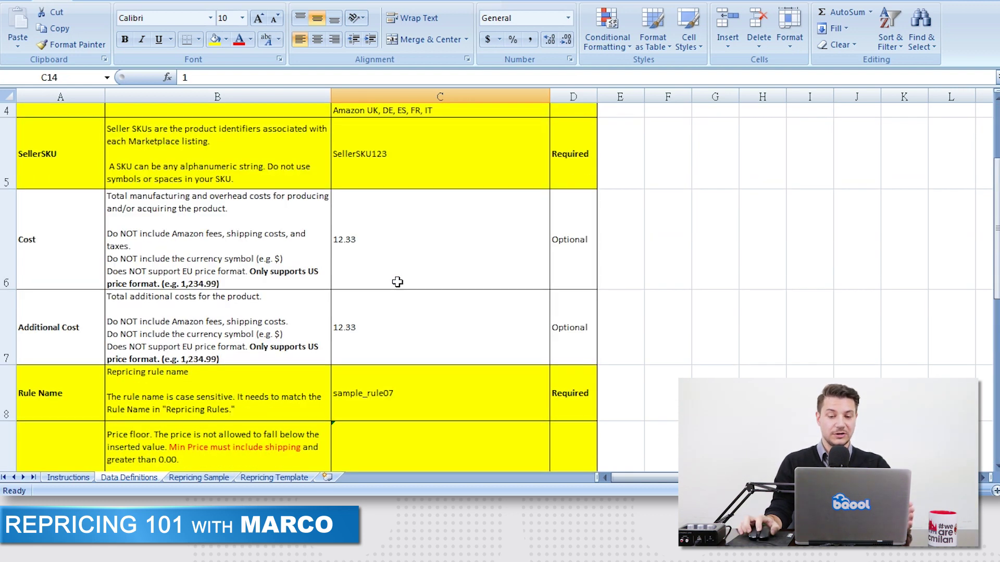
scroll(399, 285, "up", 1)
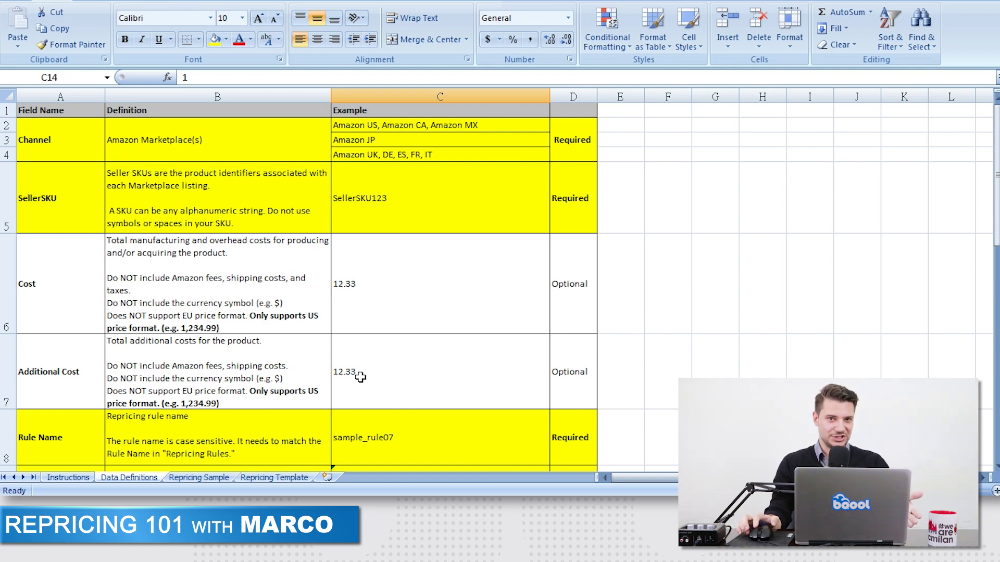
left_click(274, 478)
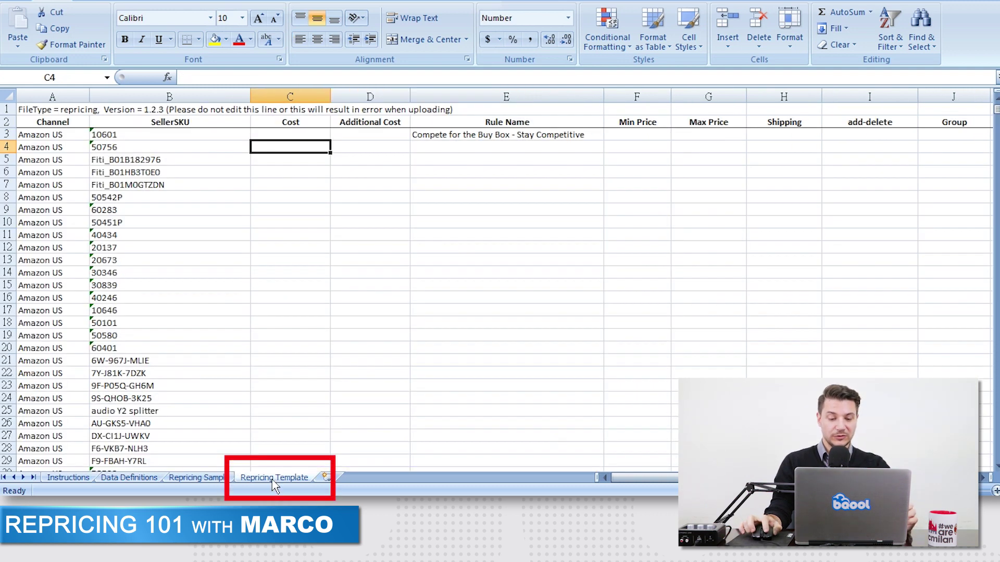
- Copy all the Notepad listing text and paste it into cell A1 of the Repricing Template
left_click(219, 184)
left_click(311, 171)
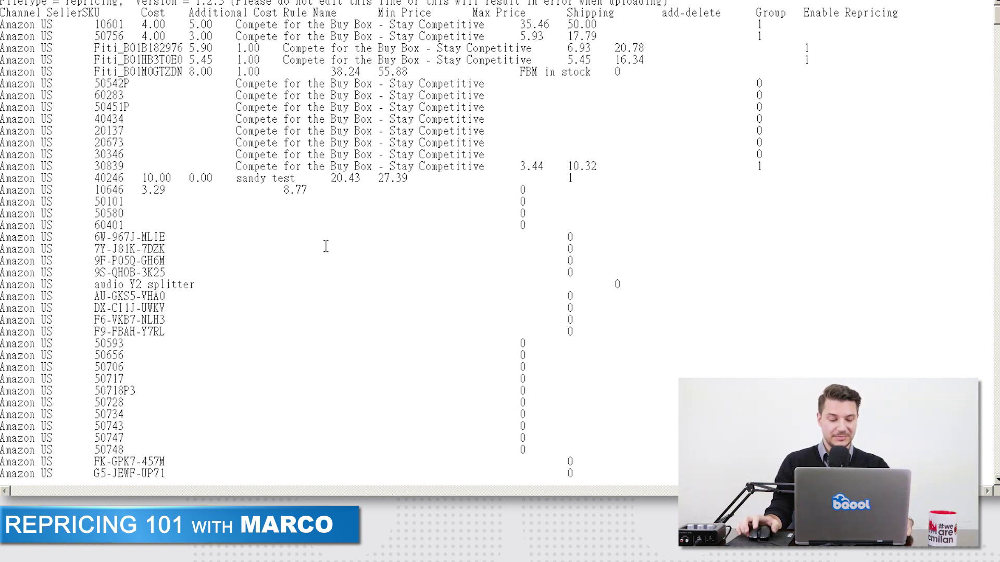
key("ctrl+a")
key("ctrl+c")
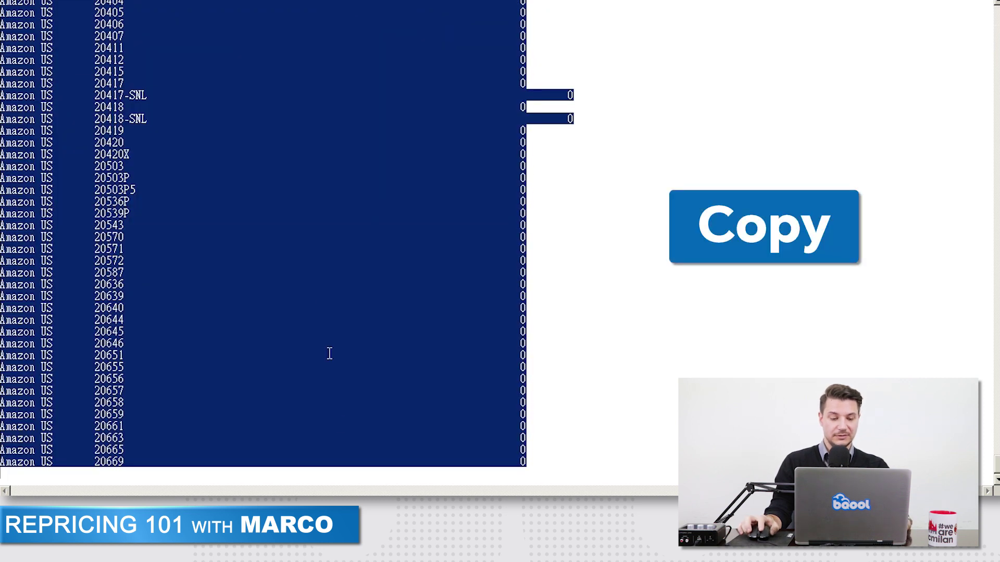
left_click(273, 478)
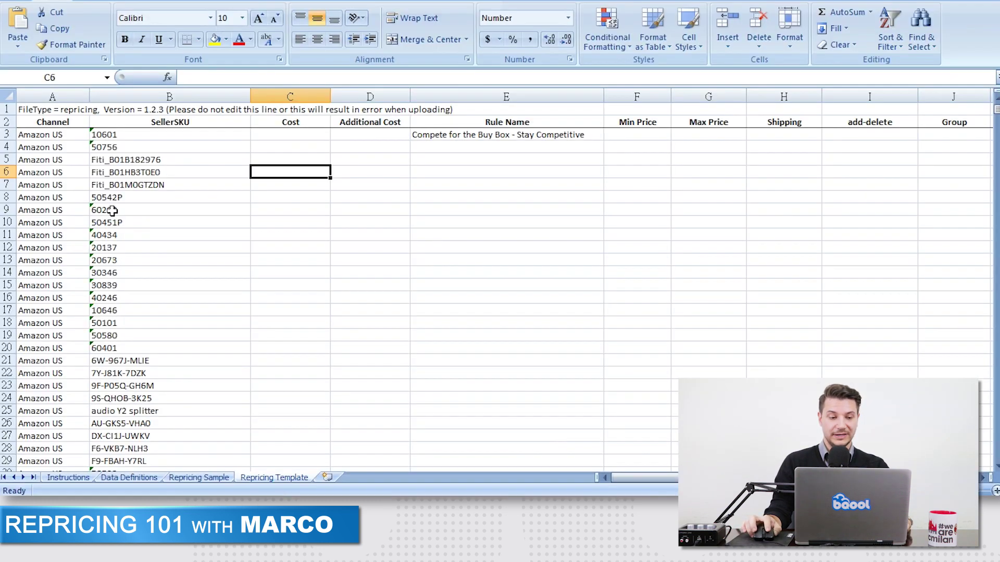
left_click(27, 111)
key("ctrl+v")
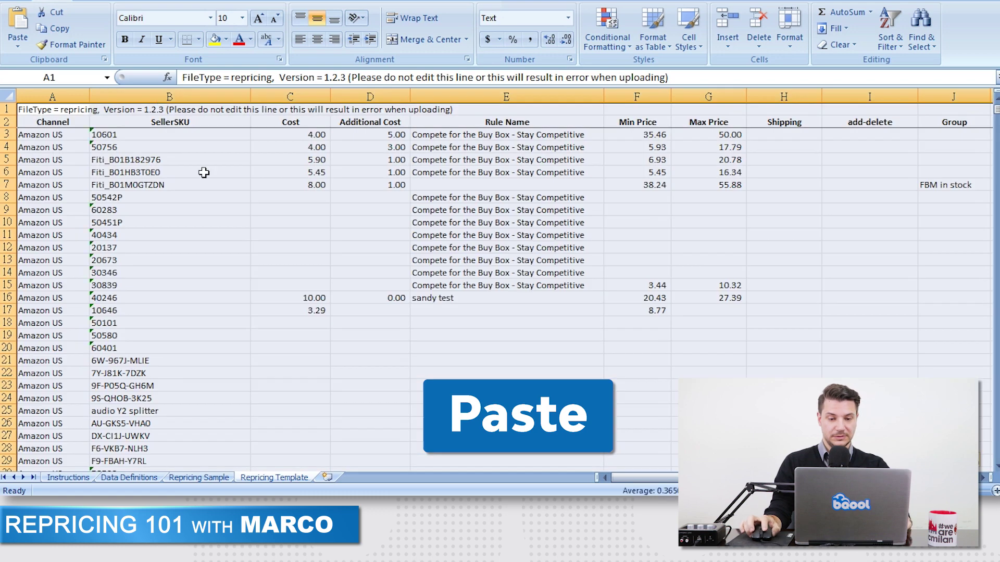
left_click(304, 198)
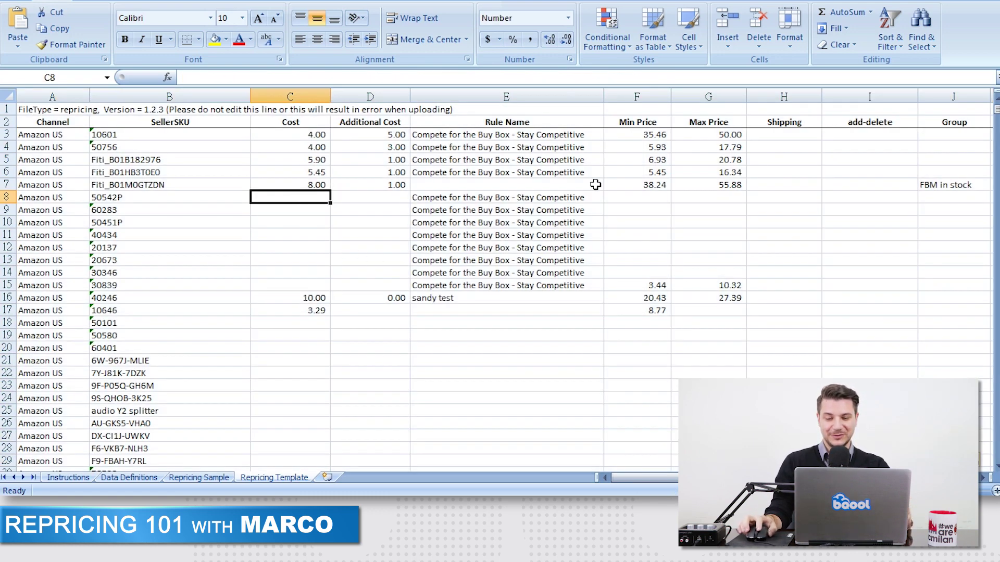
left_click(656, 159)
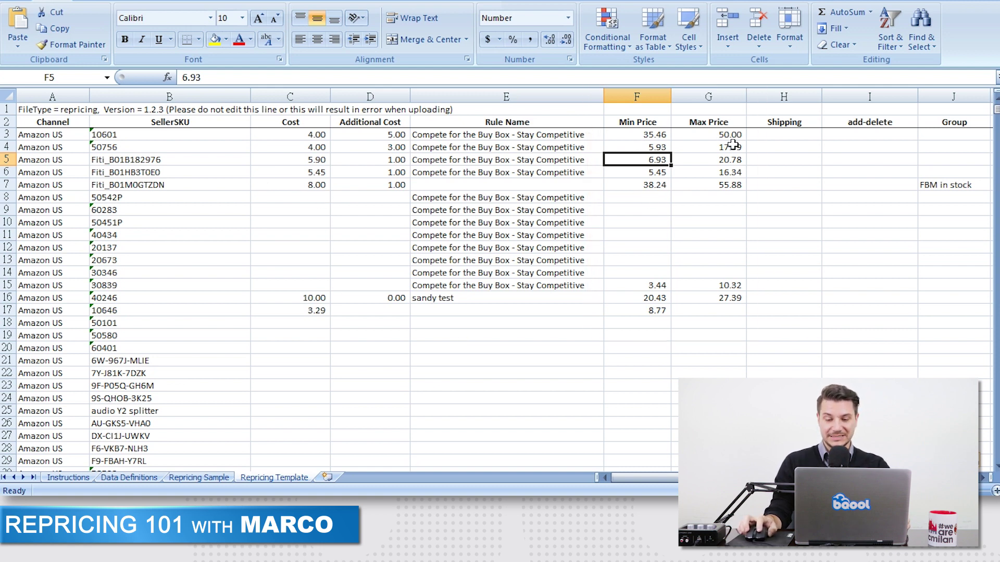
left_click(726, 147)
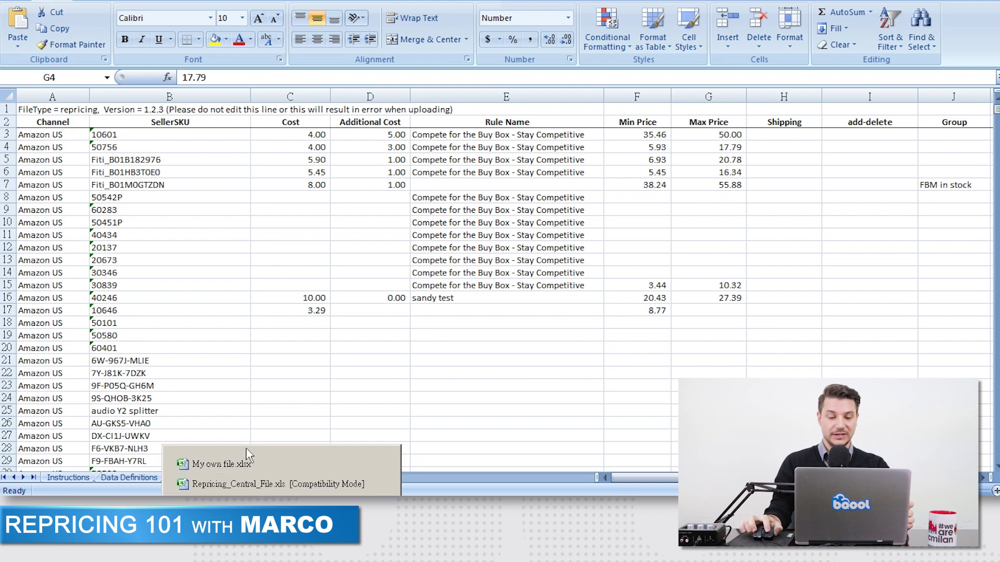
left_click(242, 466)
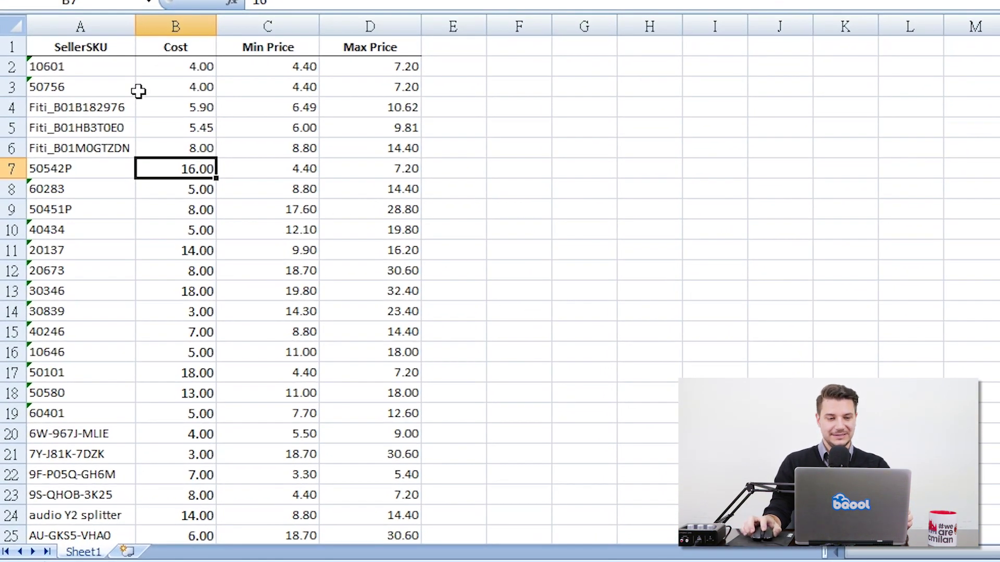
left_click(104, 66)
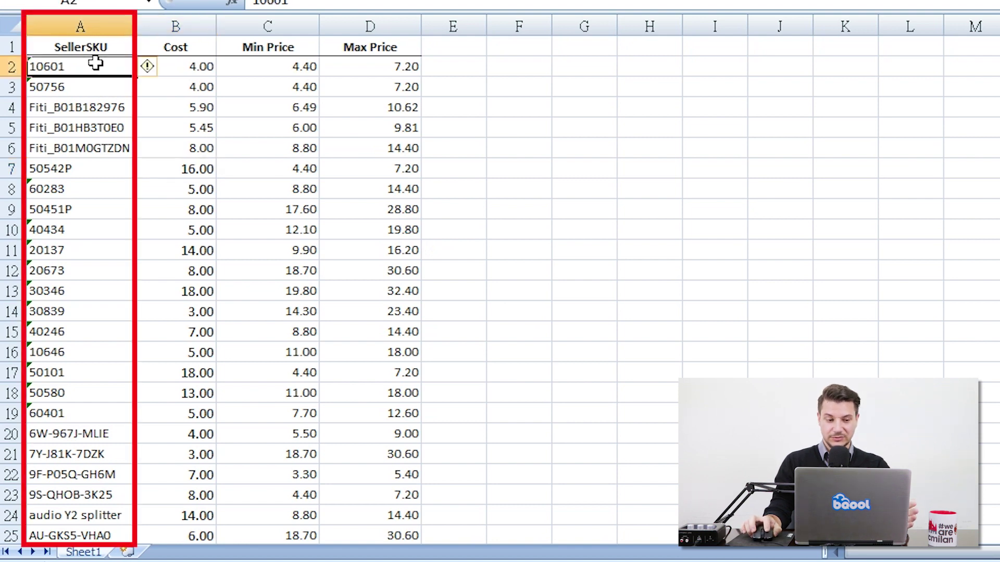
left_click(201, 66)
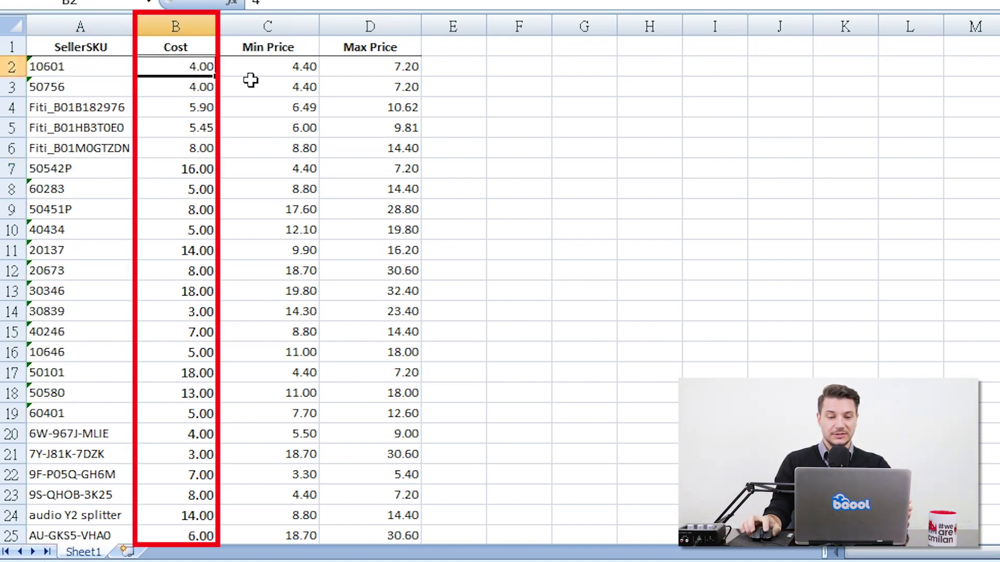
left_click(301, 68)
left_click(407, 69)
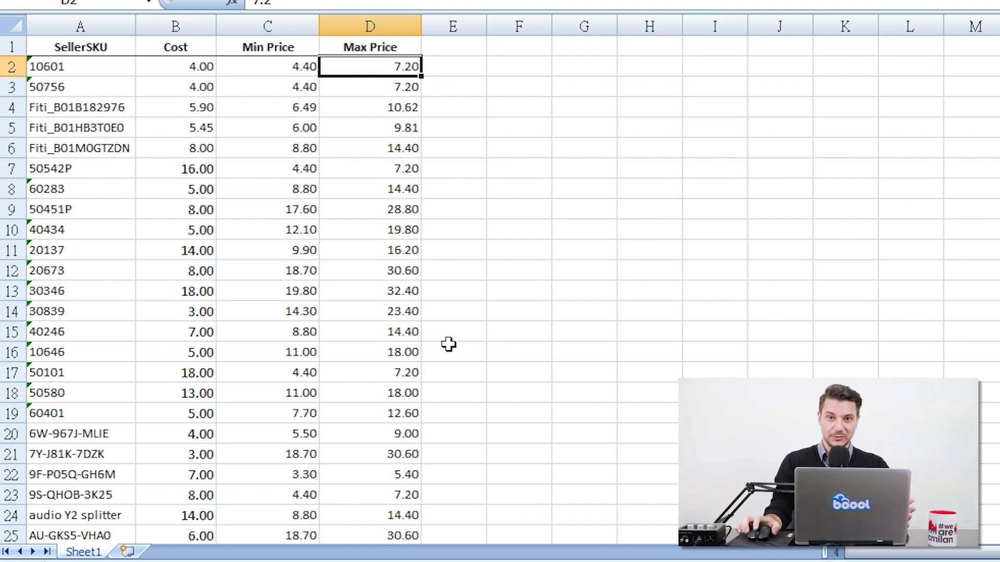
left_click(262, 558)
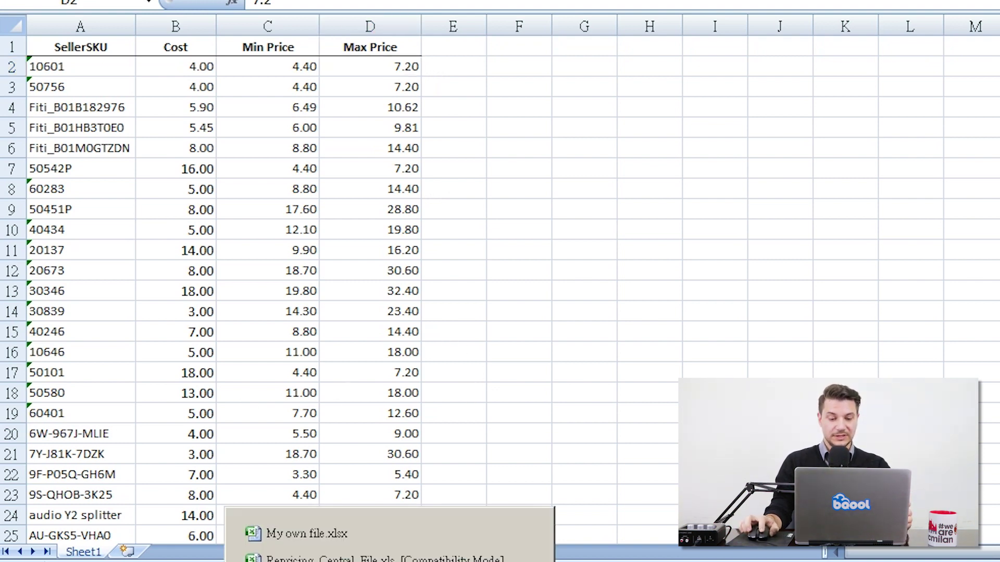
left_click(367, 557)
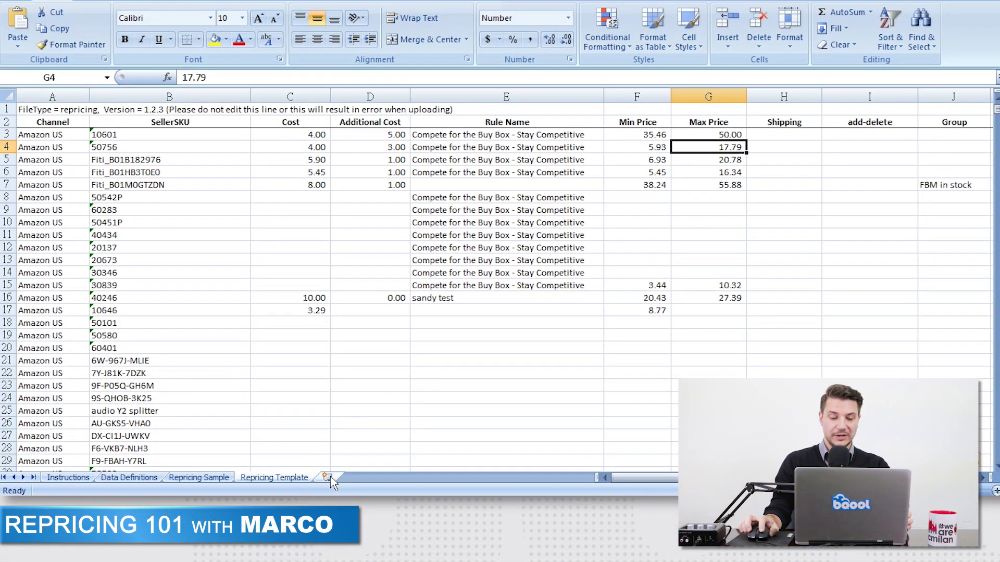
- Insert Sheet2 and paste all SKU, Cost, Min and Max Price data from My own file.xlsx
left_click(327, 478)
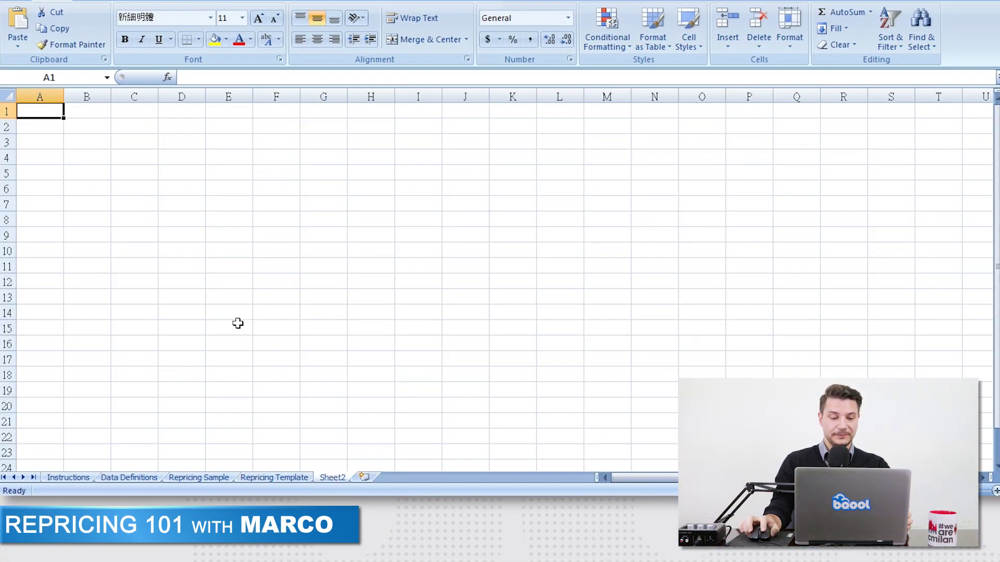
left_click(281, 557)
left_click(258, 460)
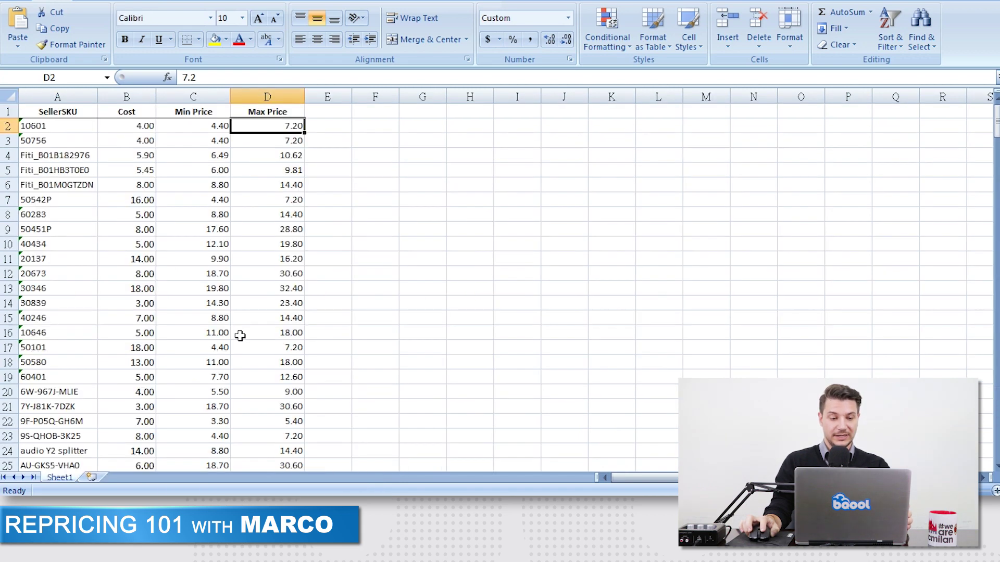
key("ctrl+a")
key("ctrl+c")
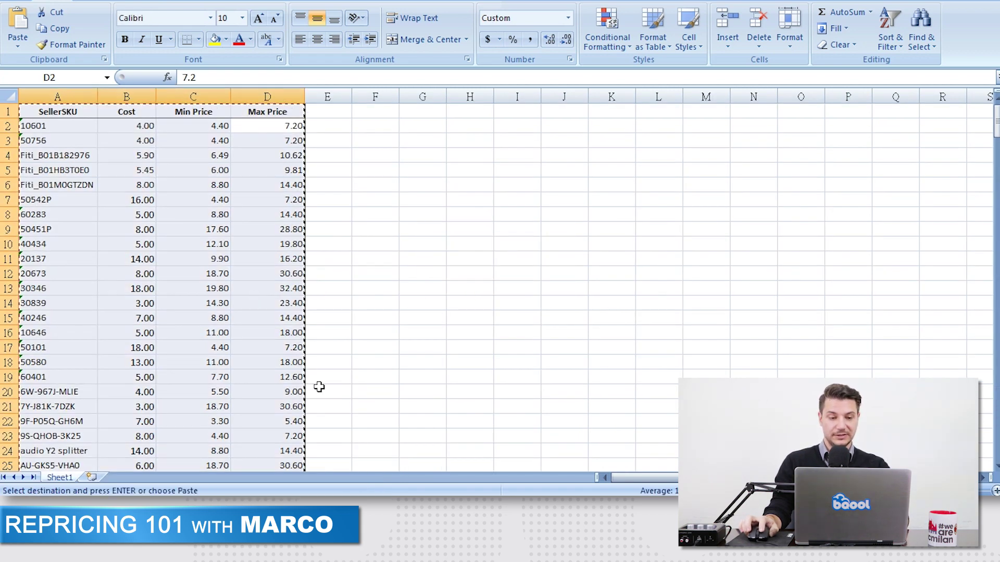
left_click(281, 557)
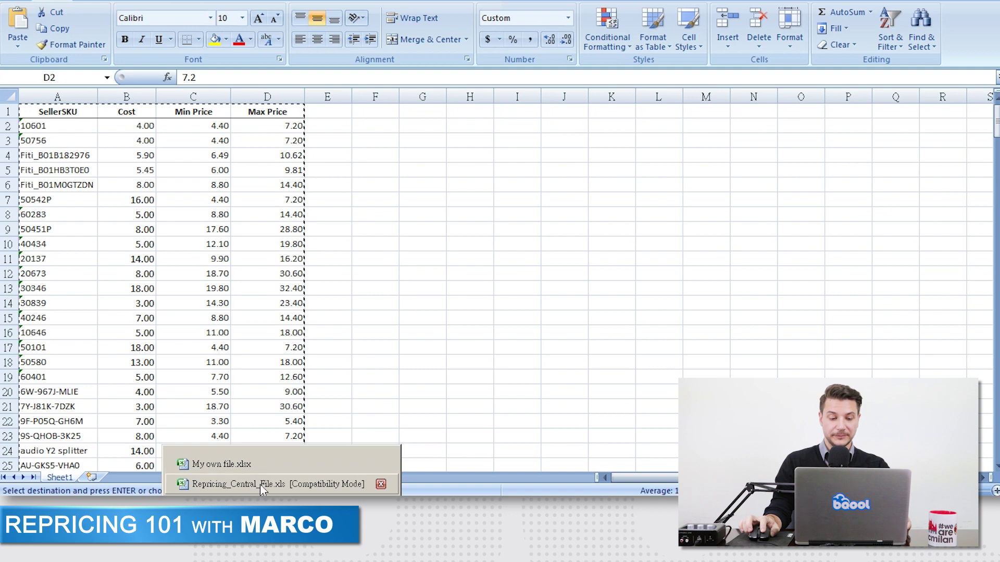
left_click(221, 464)
key("ctrl+v")
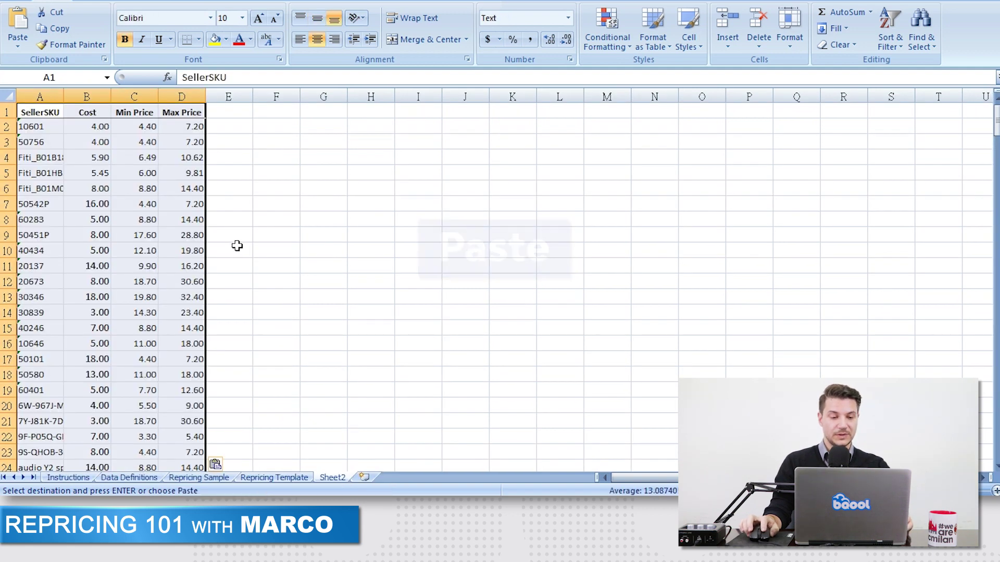
left_click(235, 221)
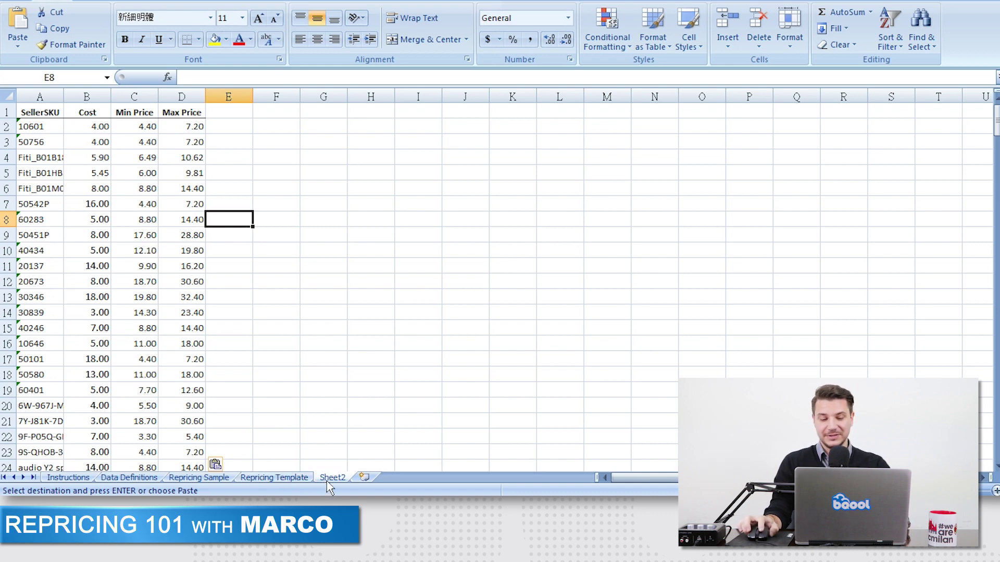
left_click(285, 478)
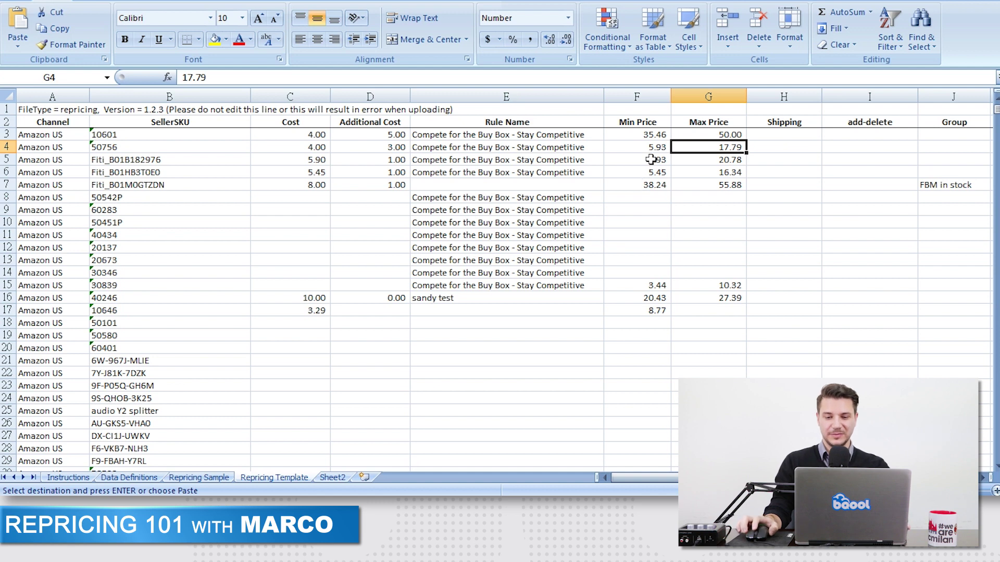
- Delete the Min Price values in cells F3 through F17
left_click(643, 135)
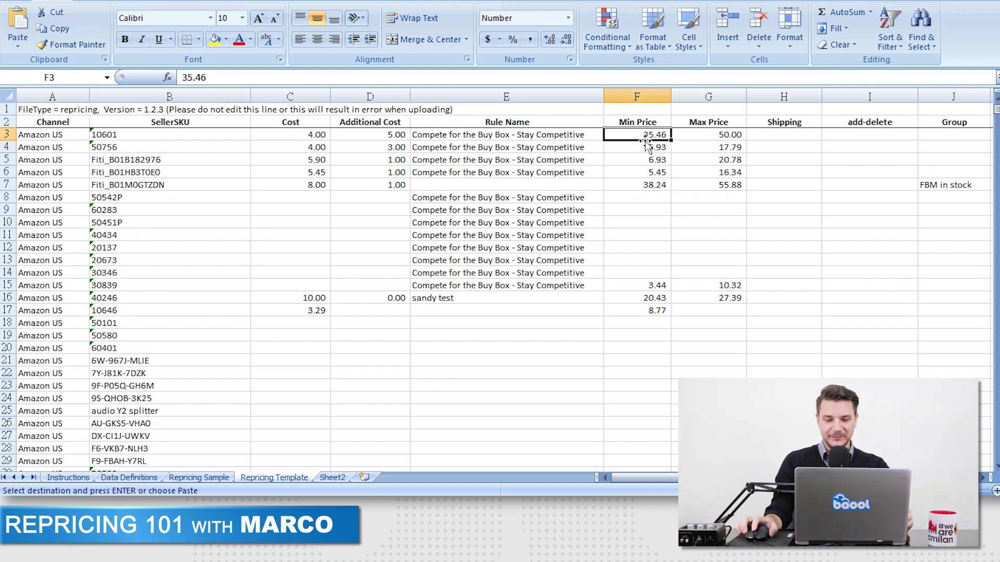
left_click(312, 78)
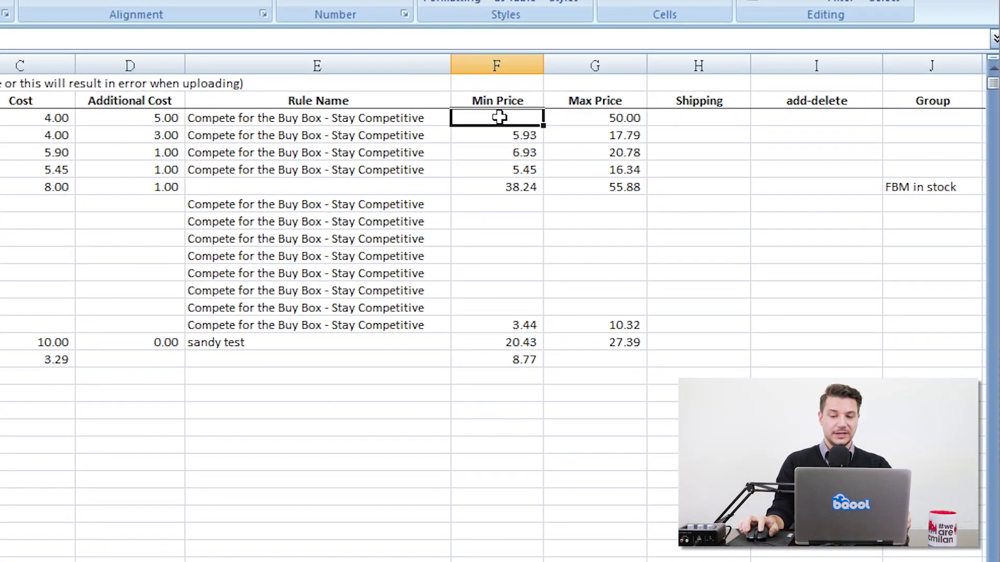
left_click_drag(495, 118, 533, 355)
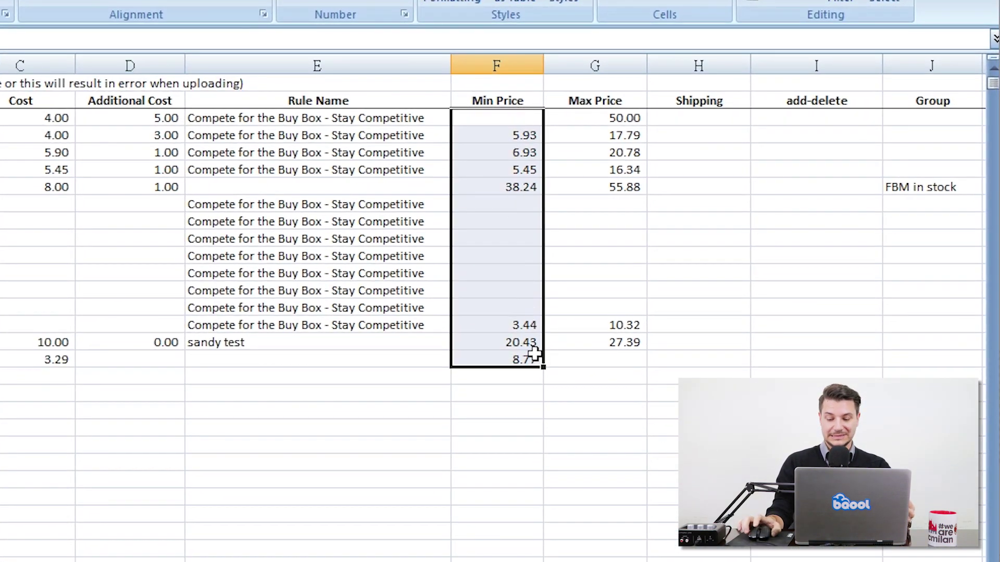
key("Delete")
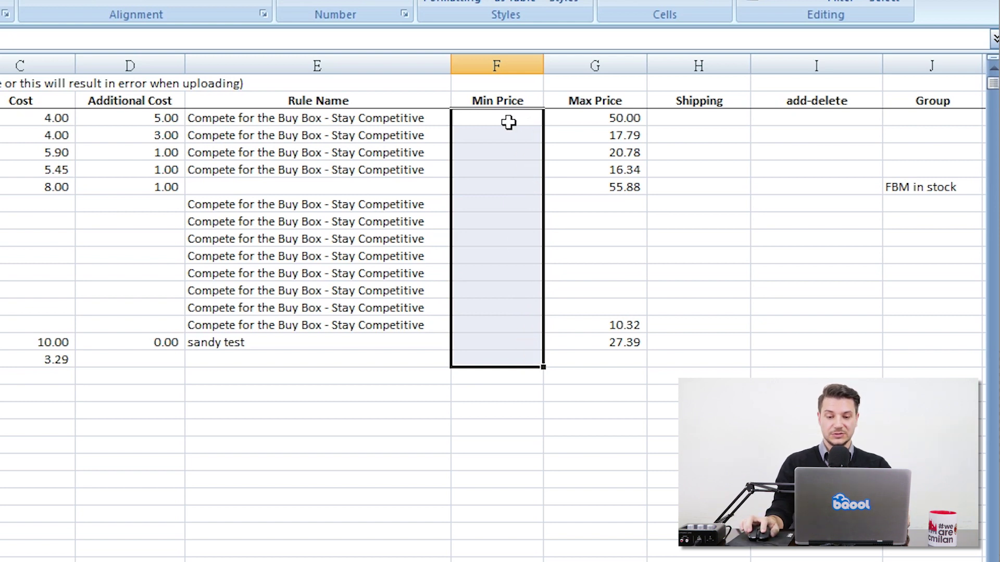
left_click(508, 121)
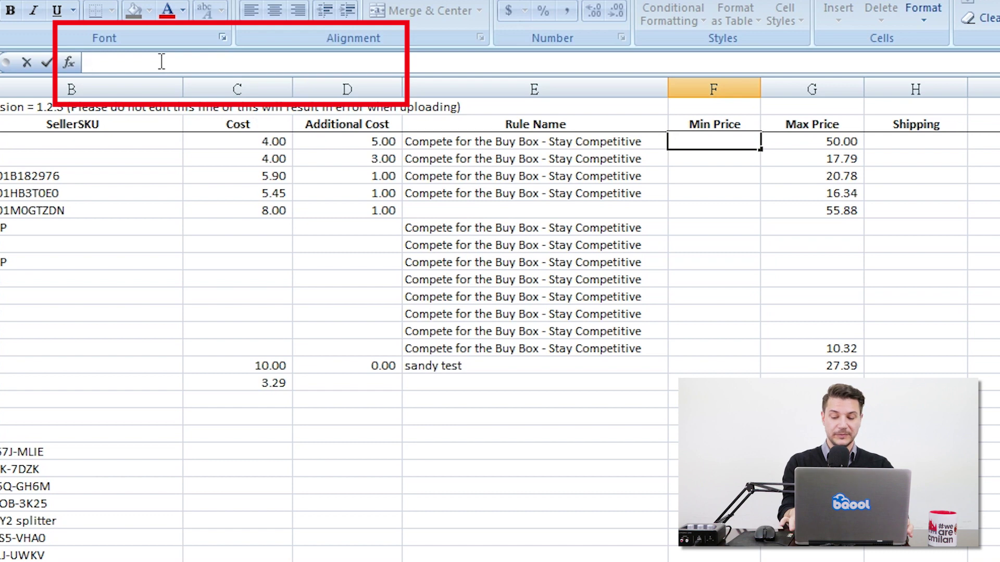
type("=vloo")
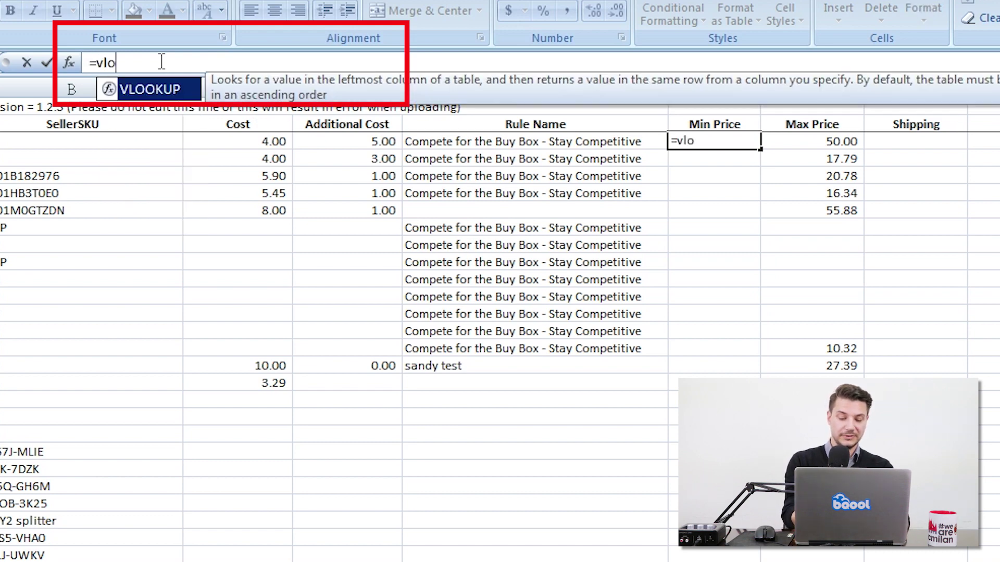
type("kup")
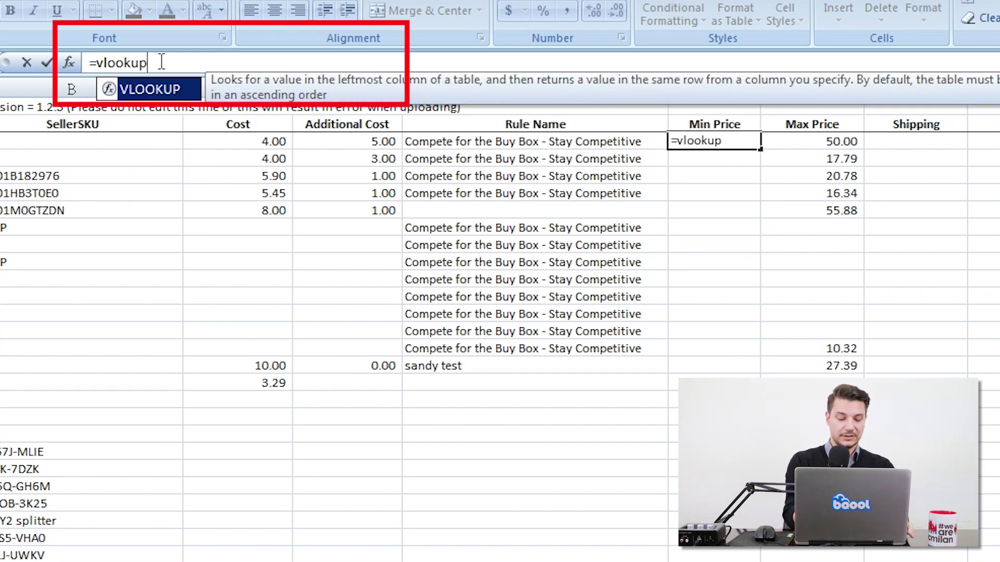
type("(")
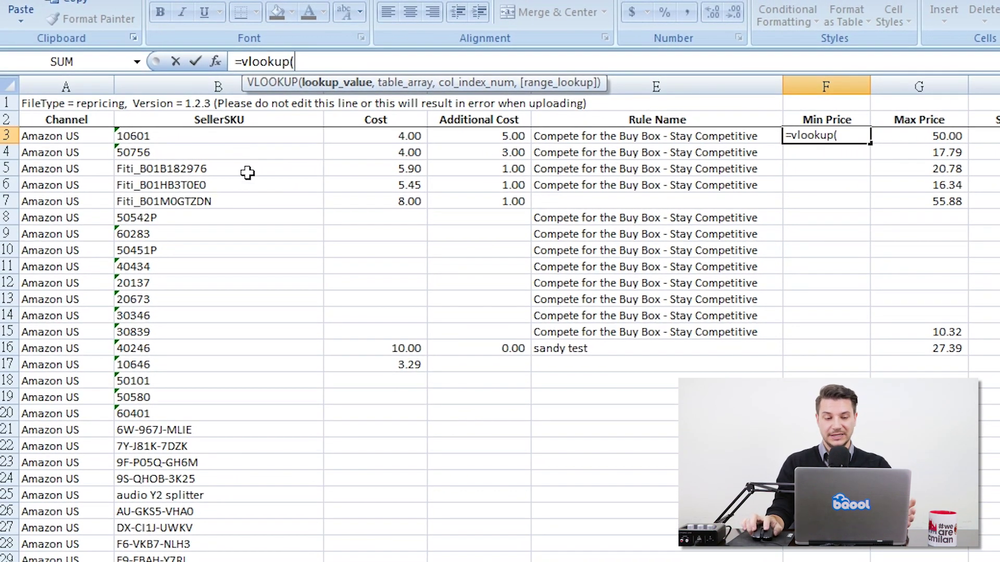
- Enter =VLOOKUP(B:B,Sheet2!A:D,3,FALSE) in F3, returning 4.40
left_click(200, 84)
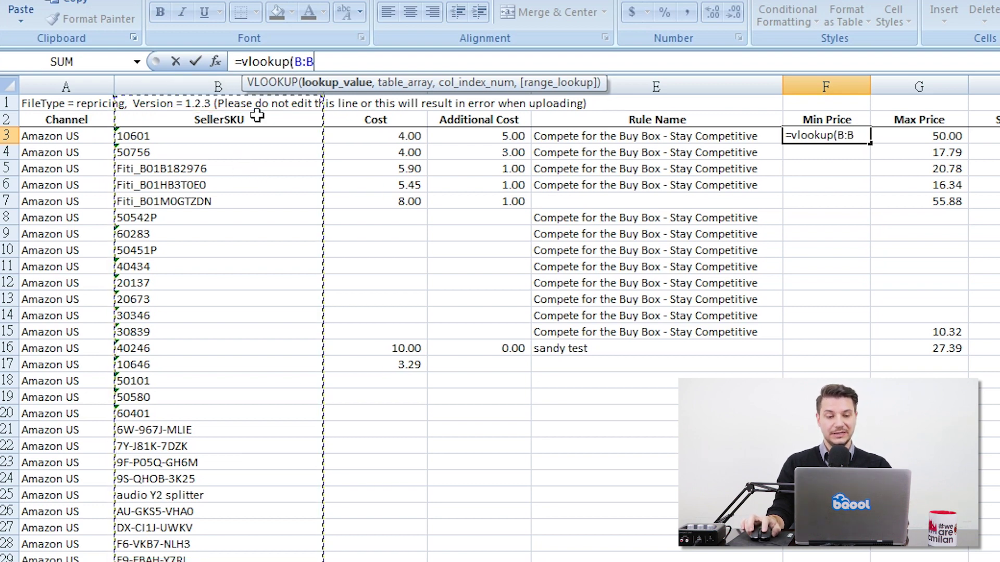
type(",")
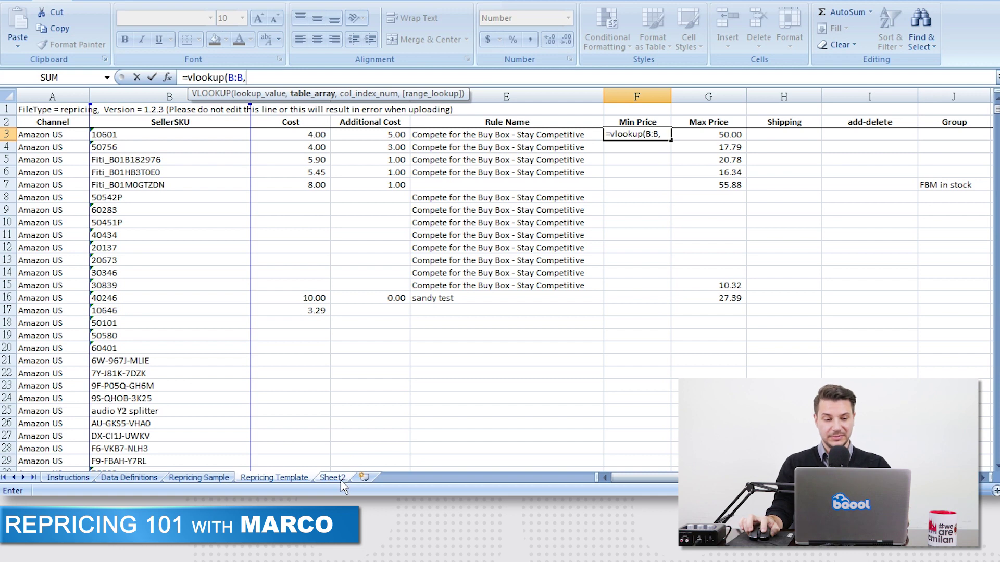
left_click(333, 477)
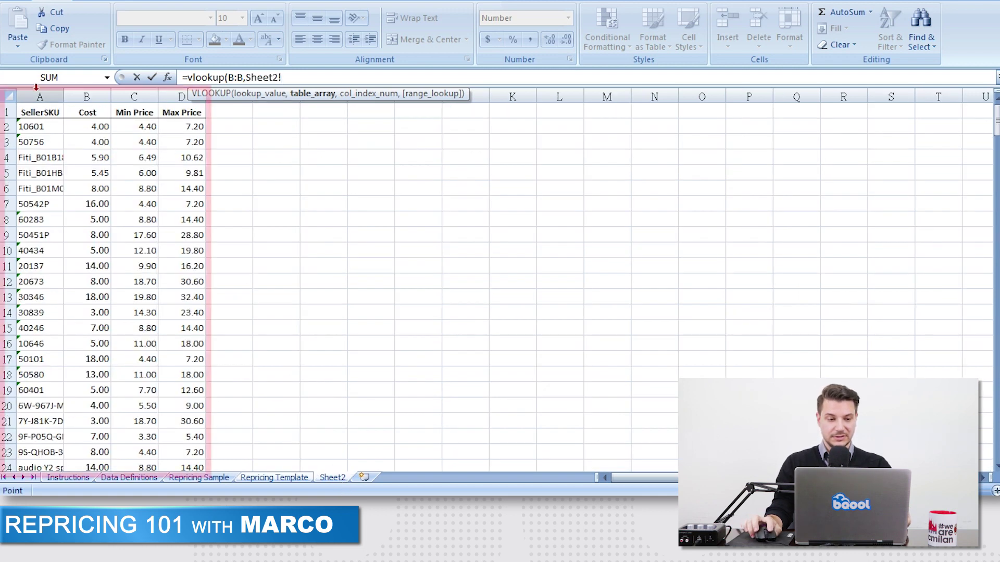
left_click_drag(39, 96, 180, 95)
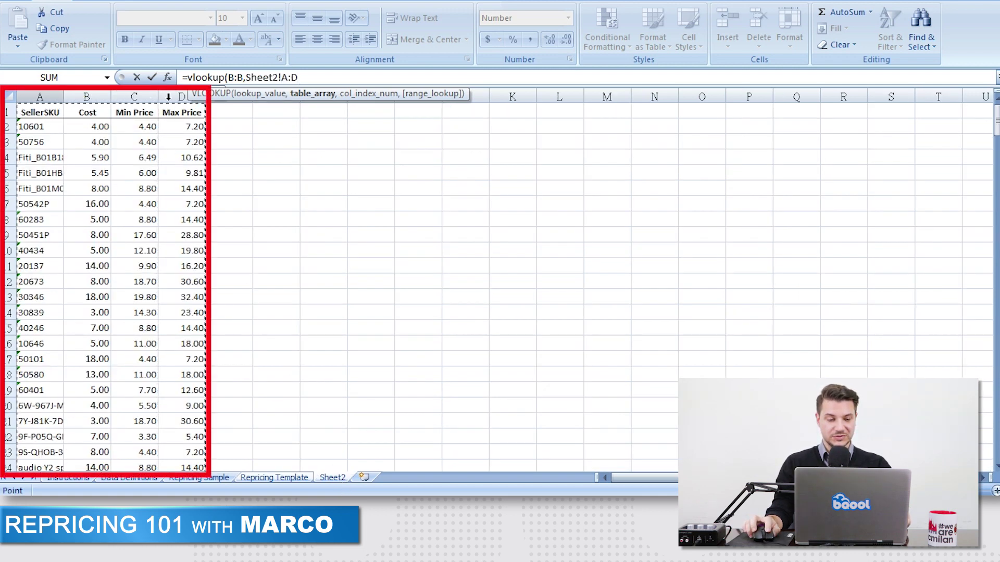
type(",")
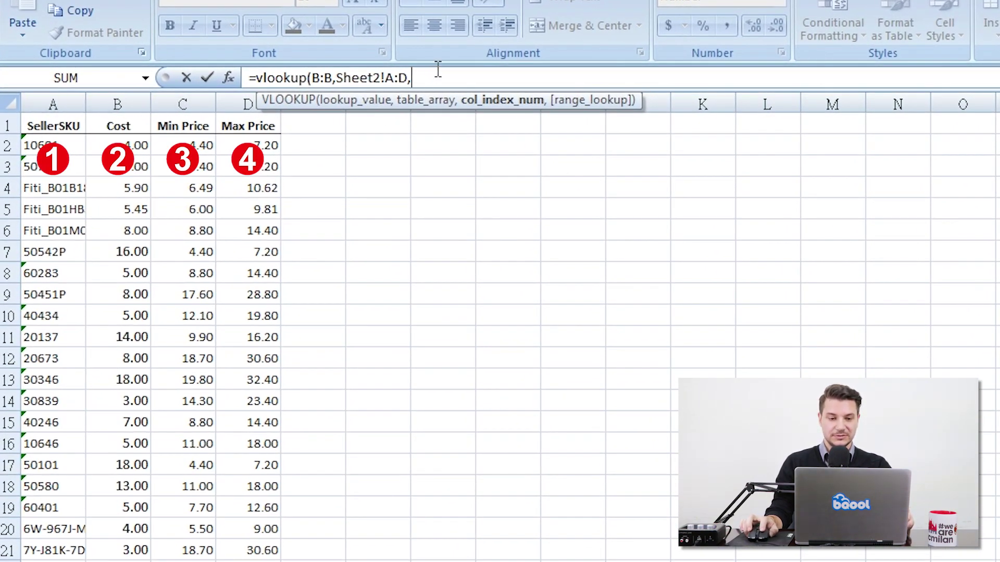
type("3")
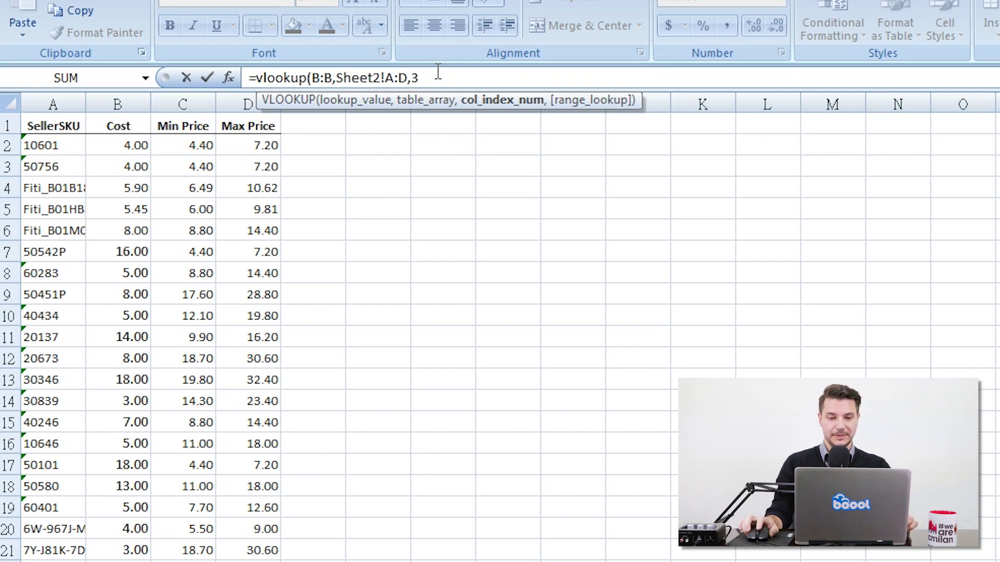
type(",")
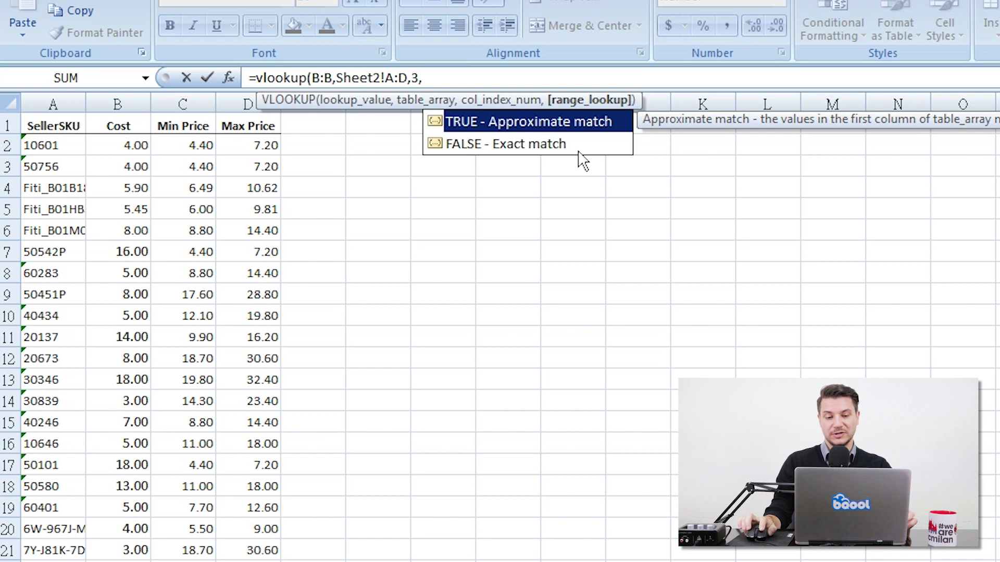
double_click(529, 144)
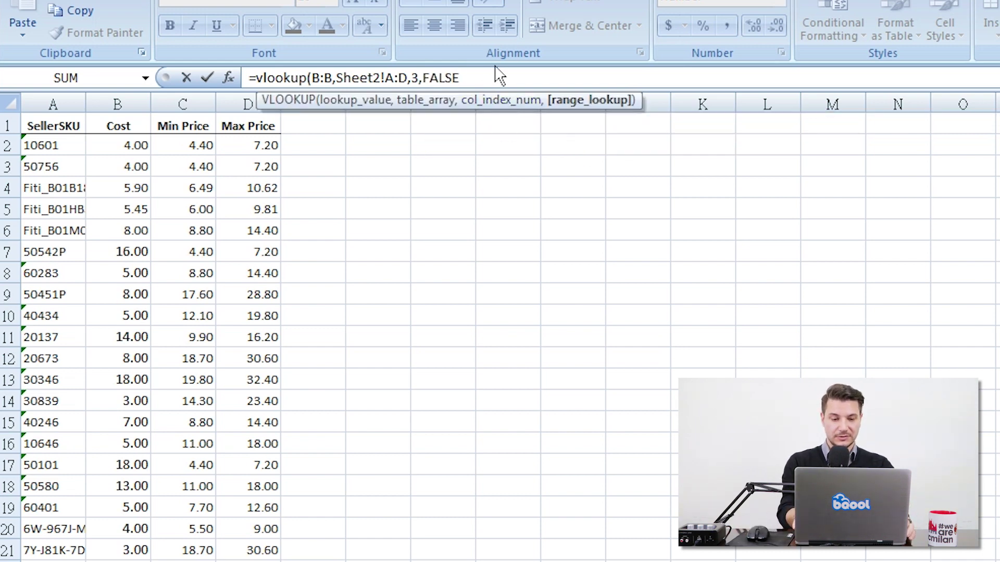
key("Return")
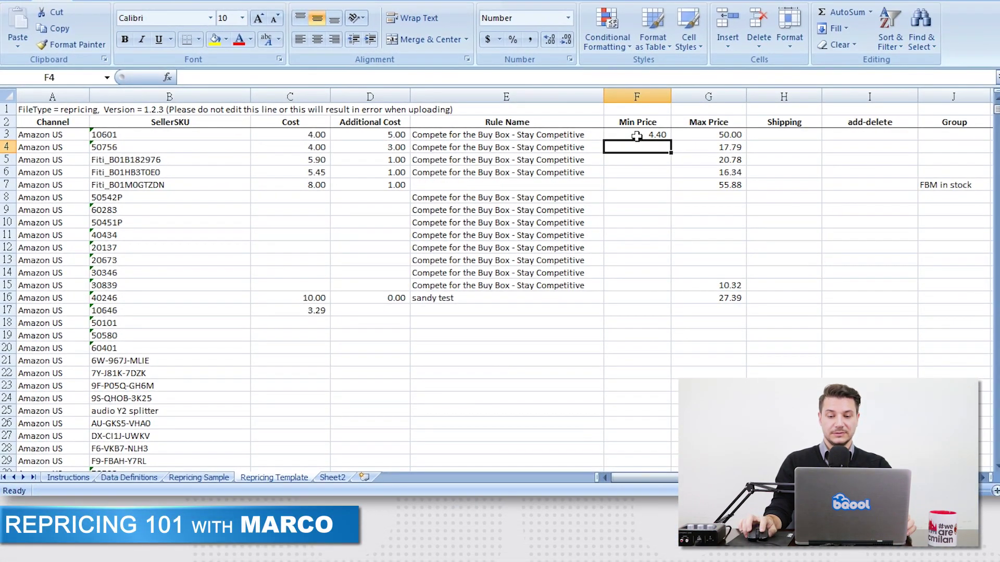
left_click(636, 134)
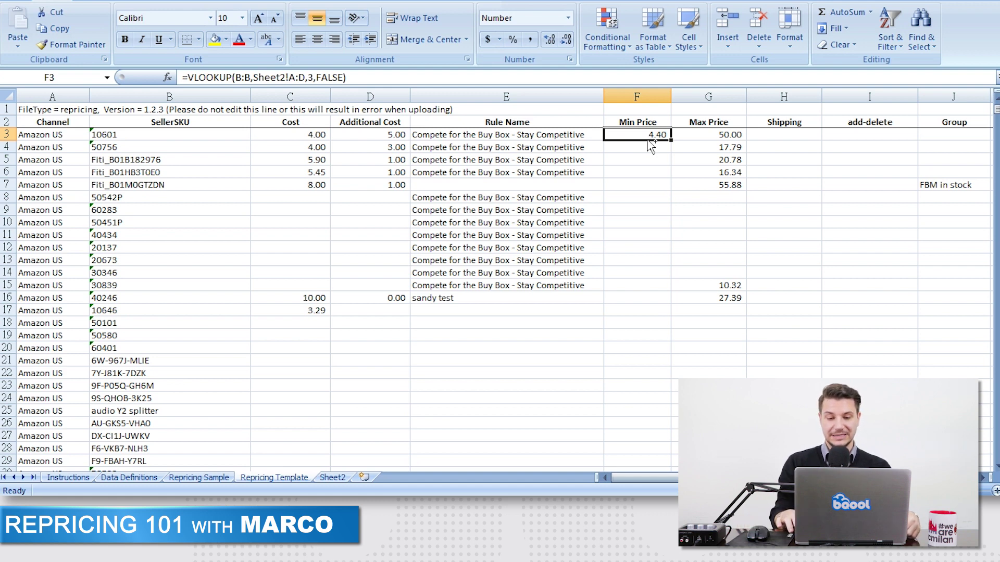
key("ctrl+shift+Down")
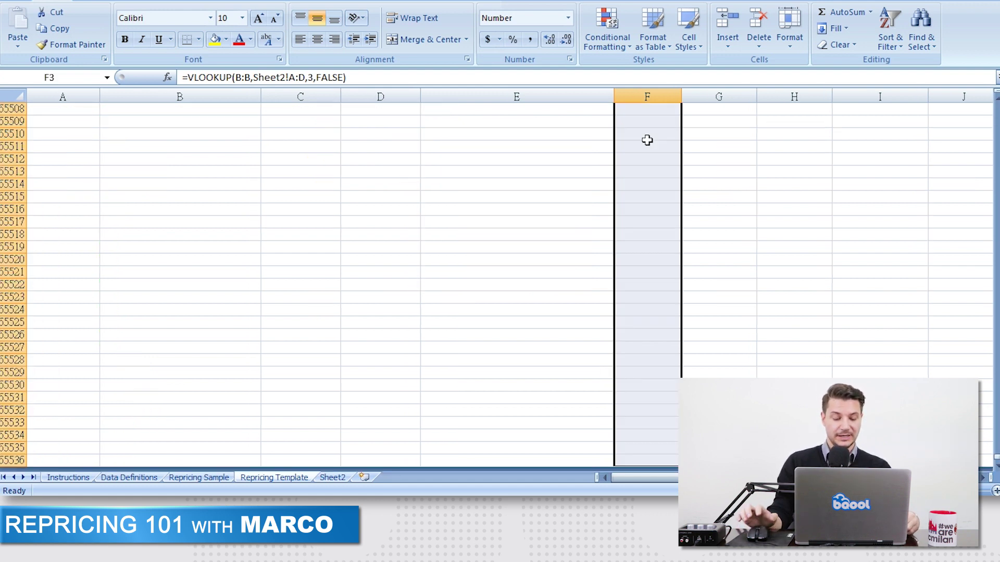
- Fill the F3 lookup down column F, giving prices for listed SKUs and #N/A below
key("ctrl+d")
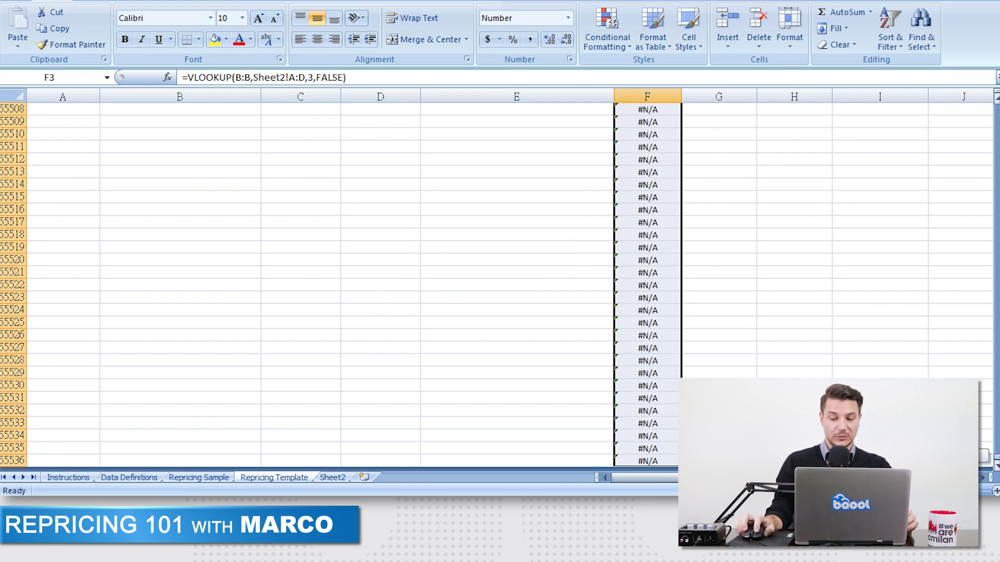
left_click_drag(996, 460, 995, 187)
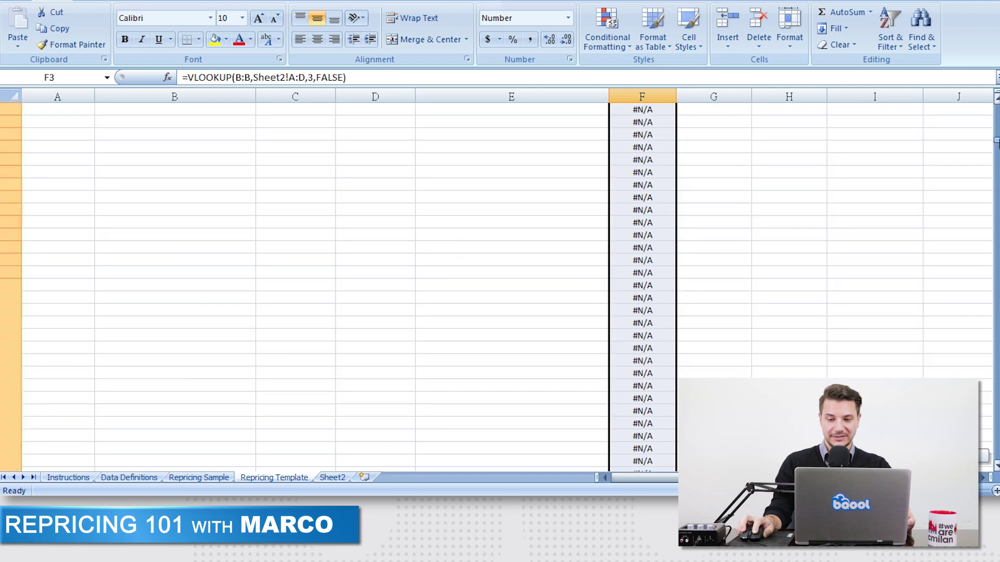
left_click_drag(996, 187, 996, 102)
left_click(648, 223)
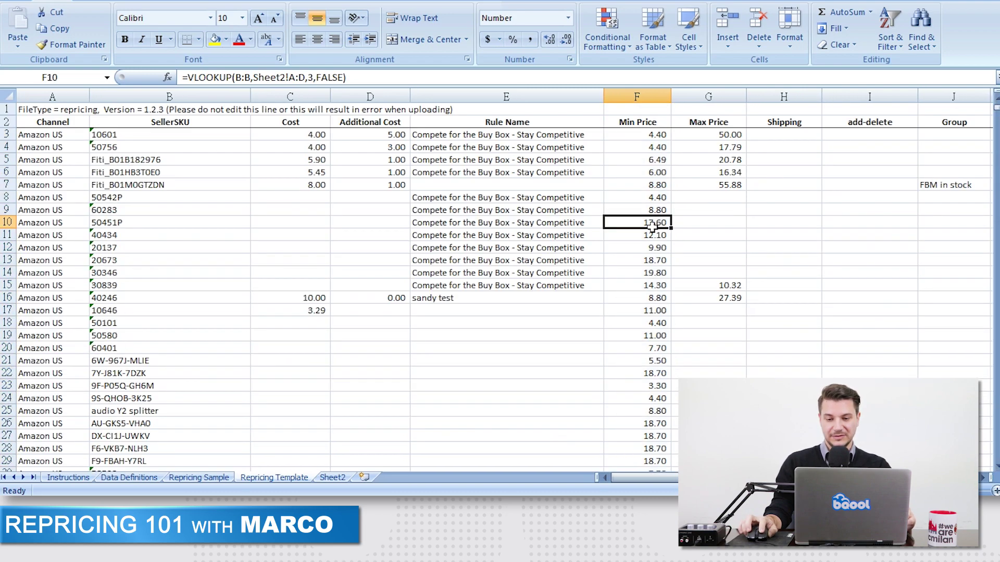
scroll(652, 235, "down", 10)
scroll(657, 323, "down", 2)
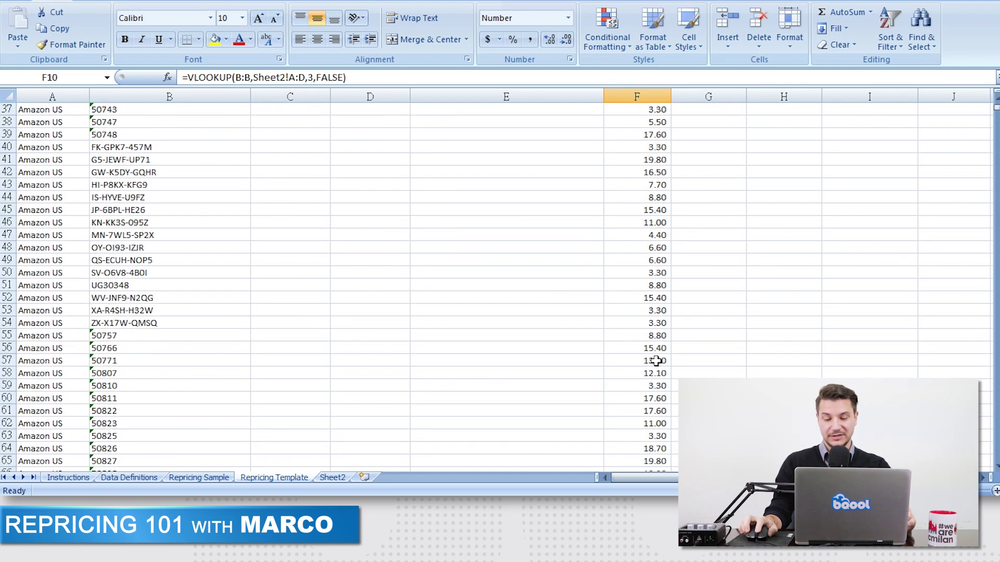
scroll(656, 344, "down", 3)
scroll(644, 352, "up", 11)
scroll(643, 298, "up", 4)
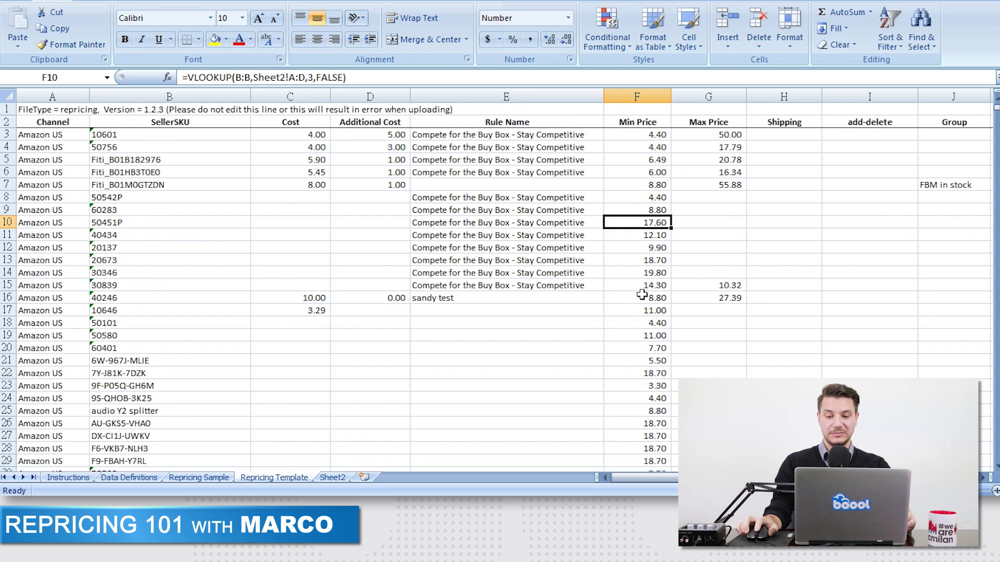
left_click(632, 138)
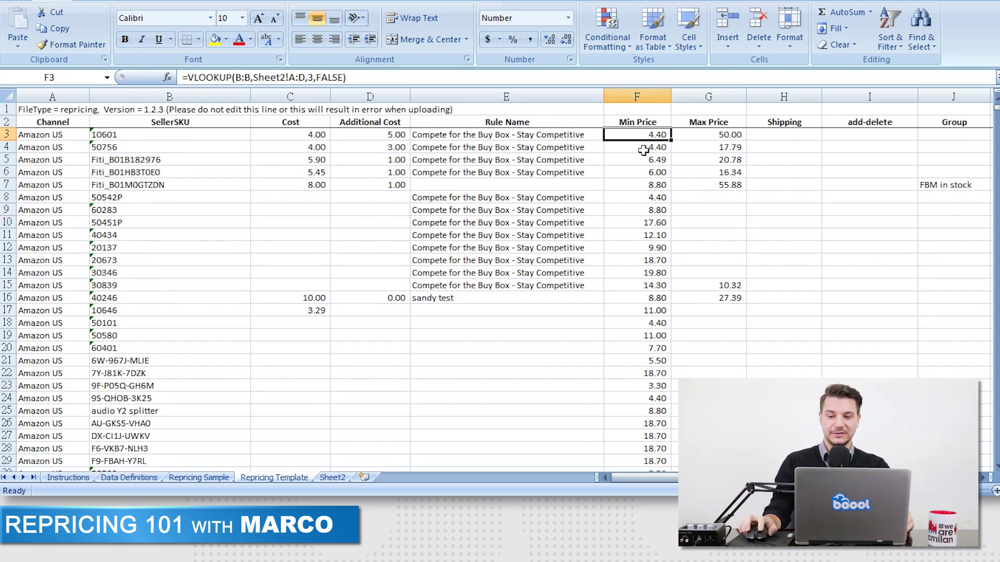
- Clear the old Max Price values G3:G17 and copy the Min Price lookup formula
left_click_drag(707, 134, 722, 305)
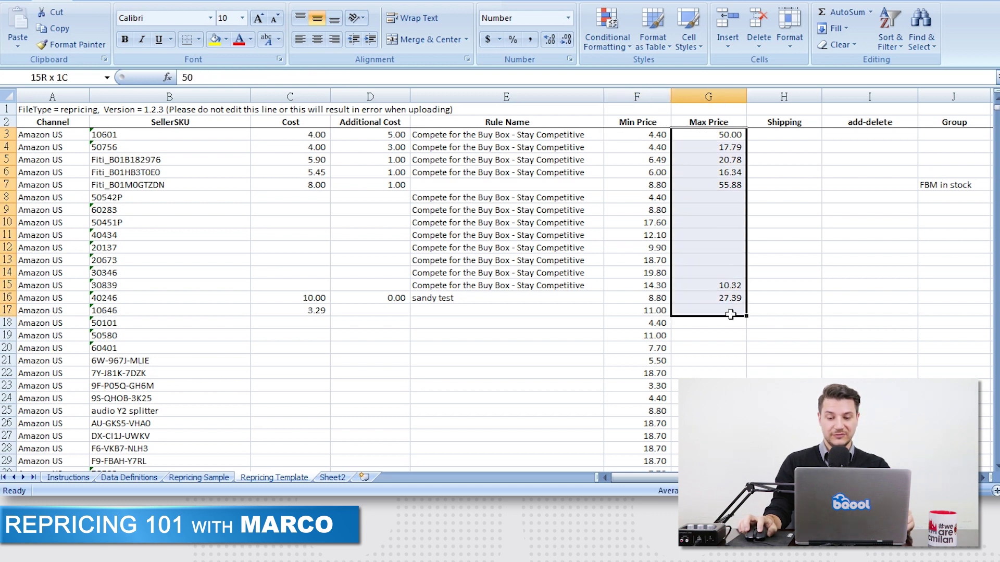
key("Delete")
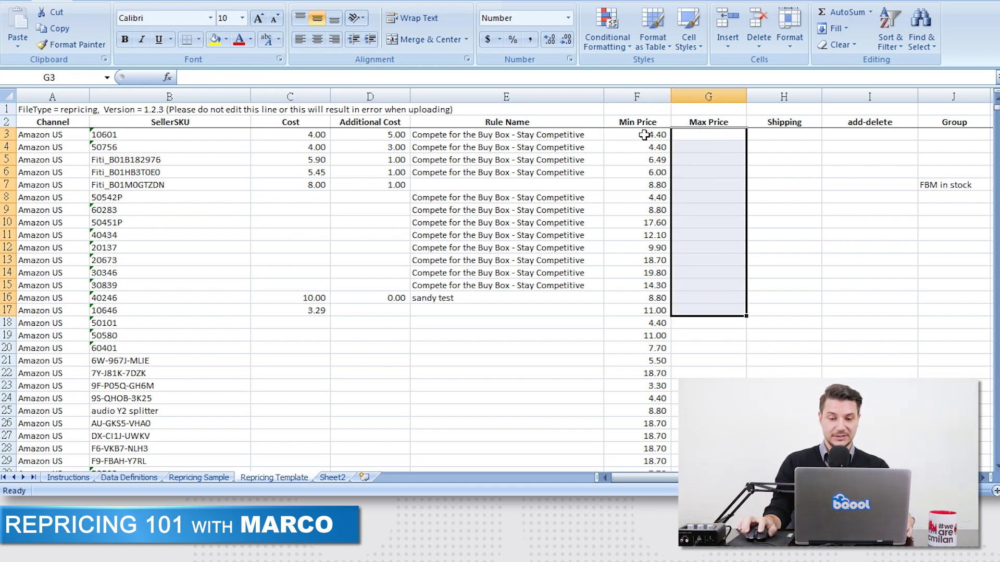
left_click(645, 135)
left_click(371, 76)
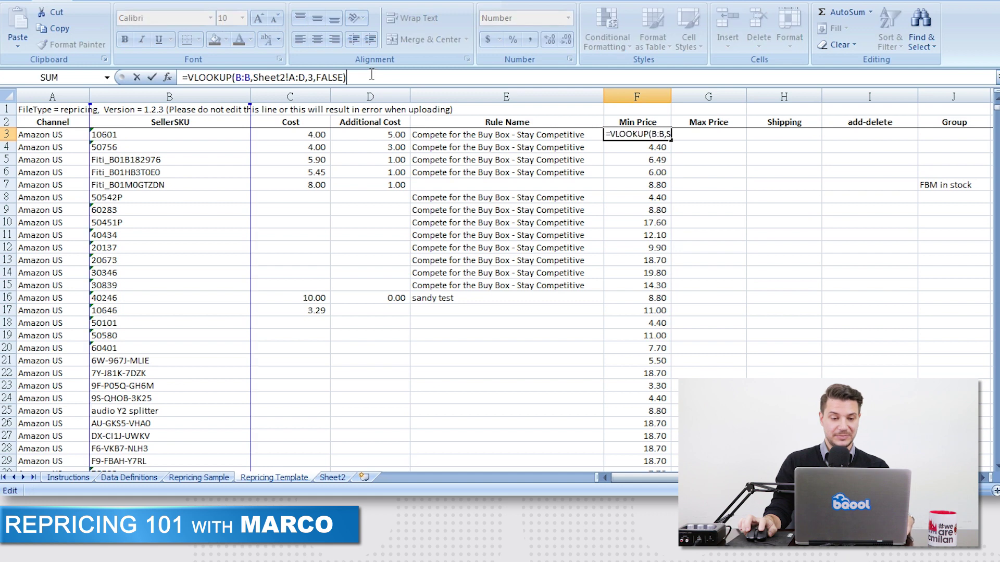
left_click_drag(347, 77, 182, 76)
key("ctrl+c")
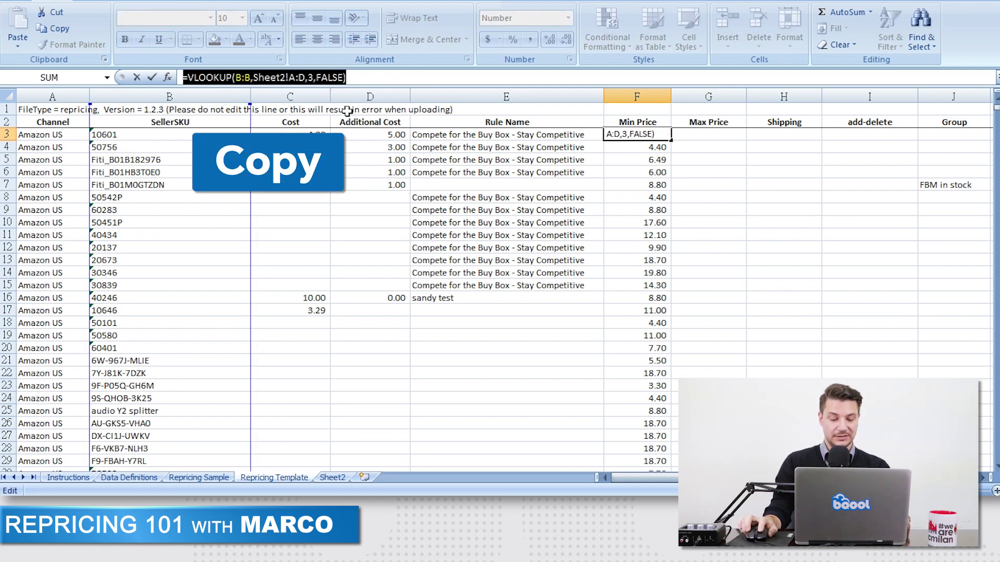
type("=")
- Paste the lookup into G3 with column index 4, returning 7.20
left_click(692, 139)
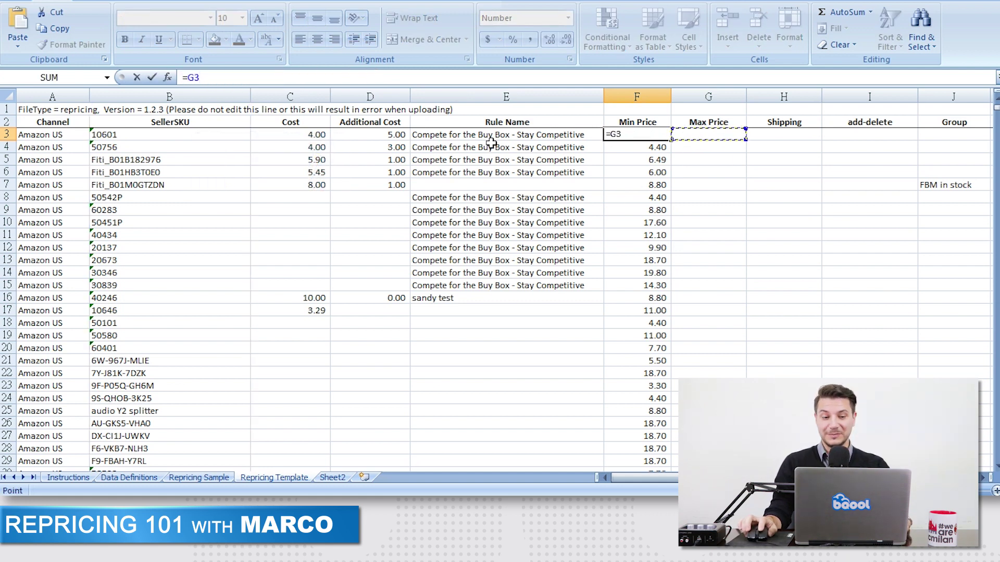
key("Escape")
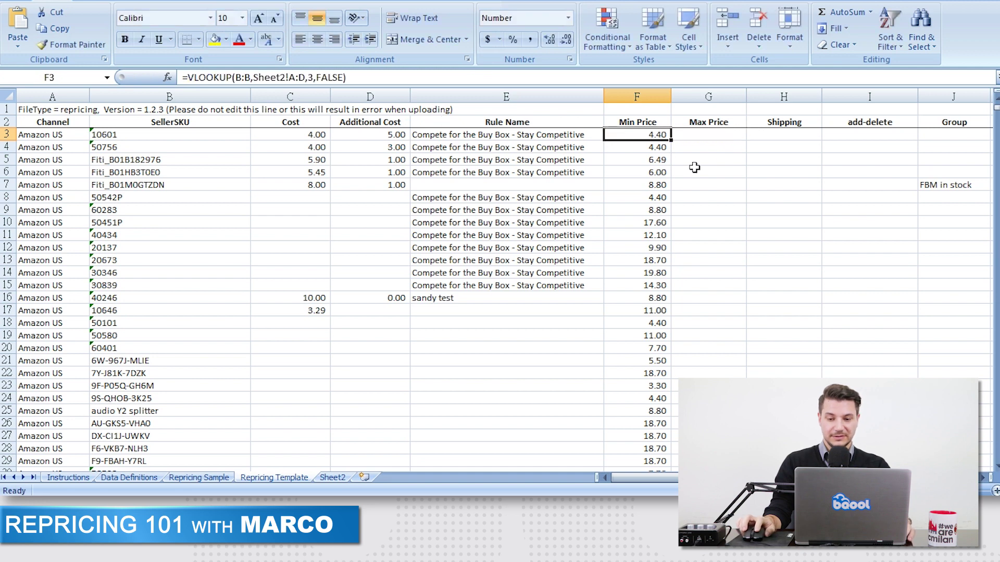
left_click(696, 135)
left_click(363, 76)
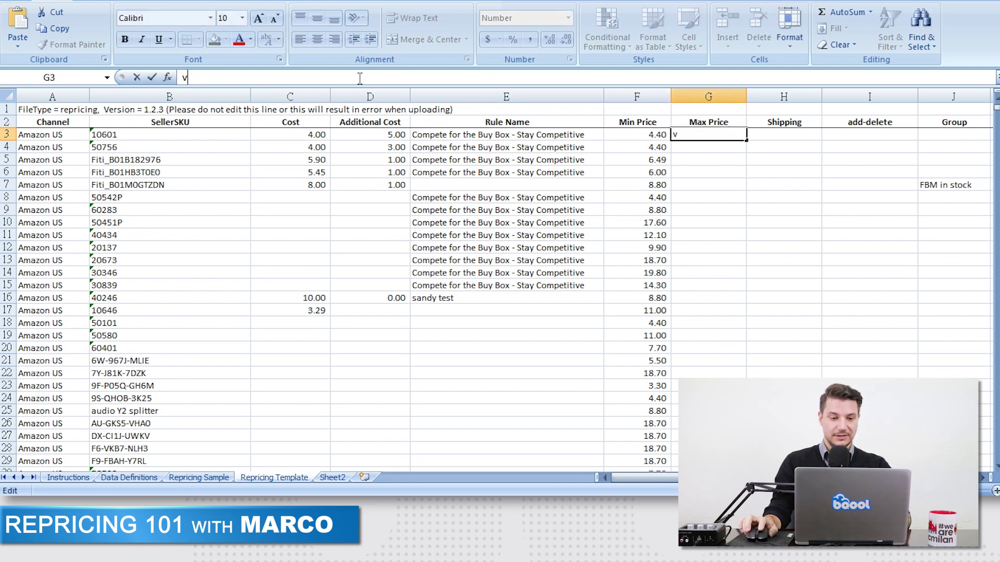
key("ctrl+v")
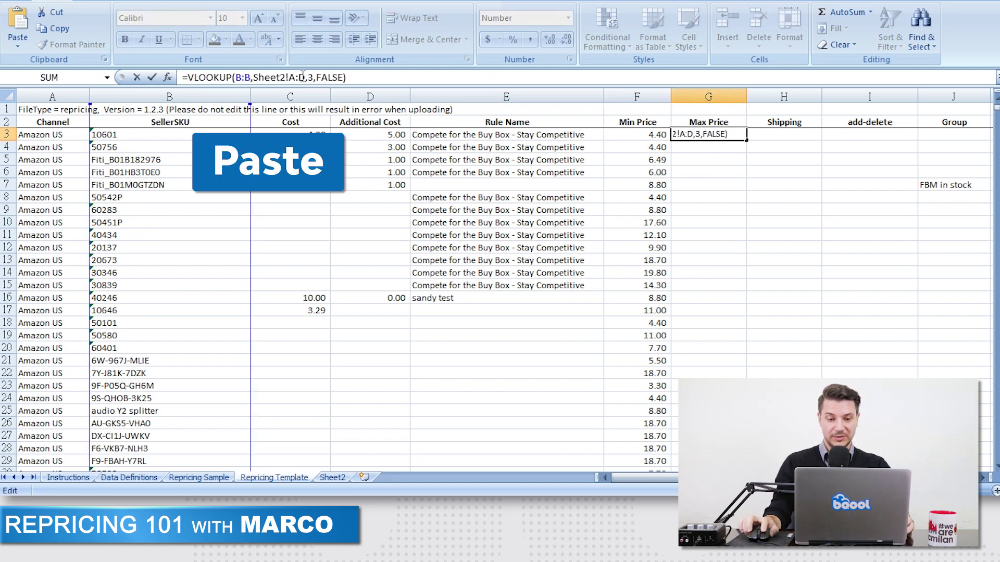
left_click(302, 76)
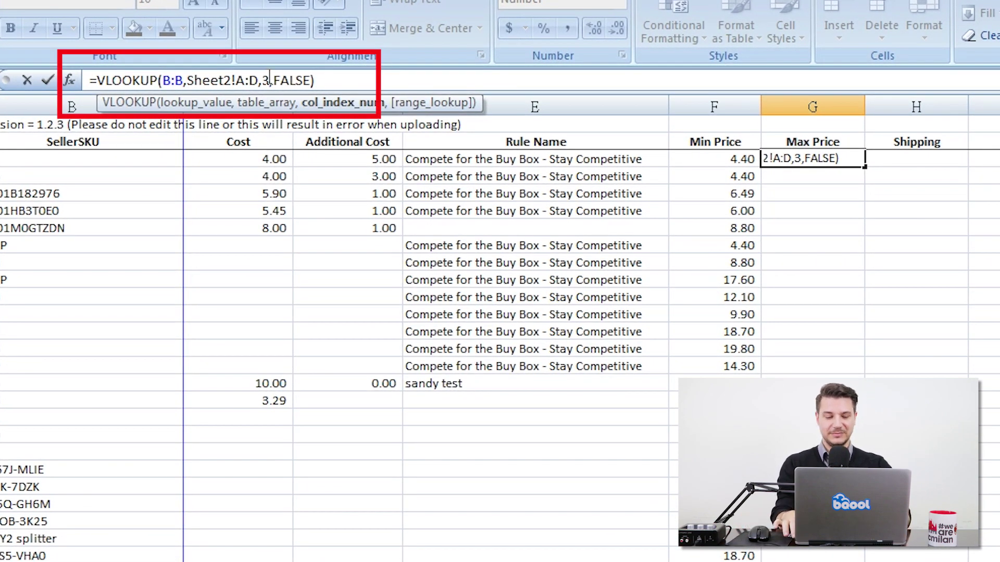
type("4")
key("Return")
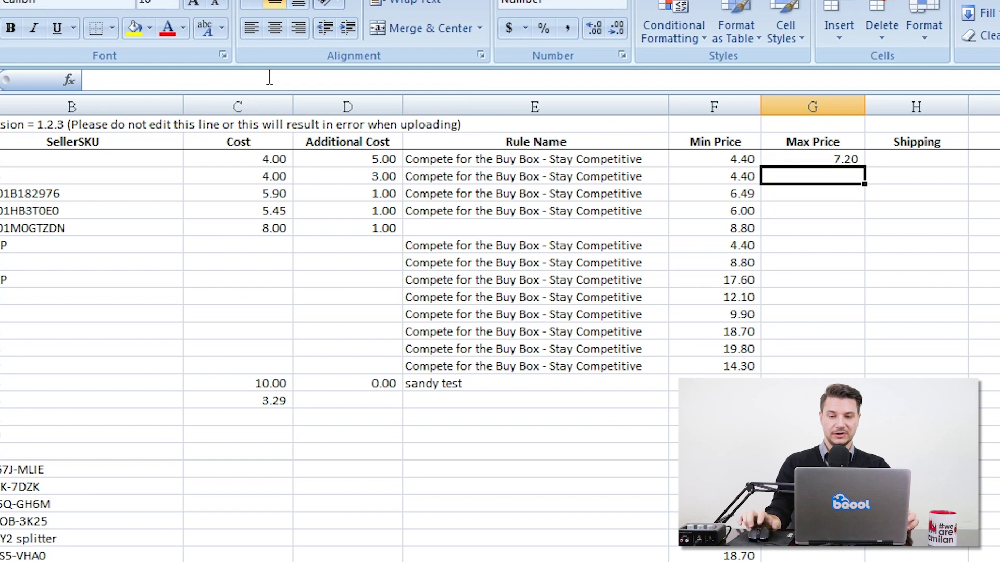
left_click(806, 160)
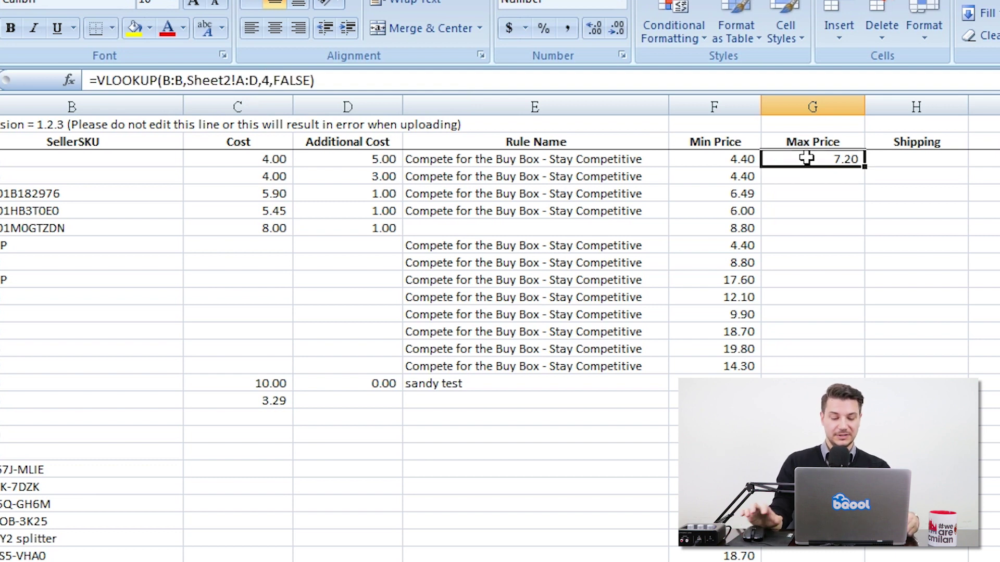
- Fill the G3 Max Price lookup down to the bottom of column G
key("ctrl+shift+Down")
key("ctrl+d")
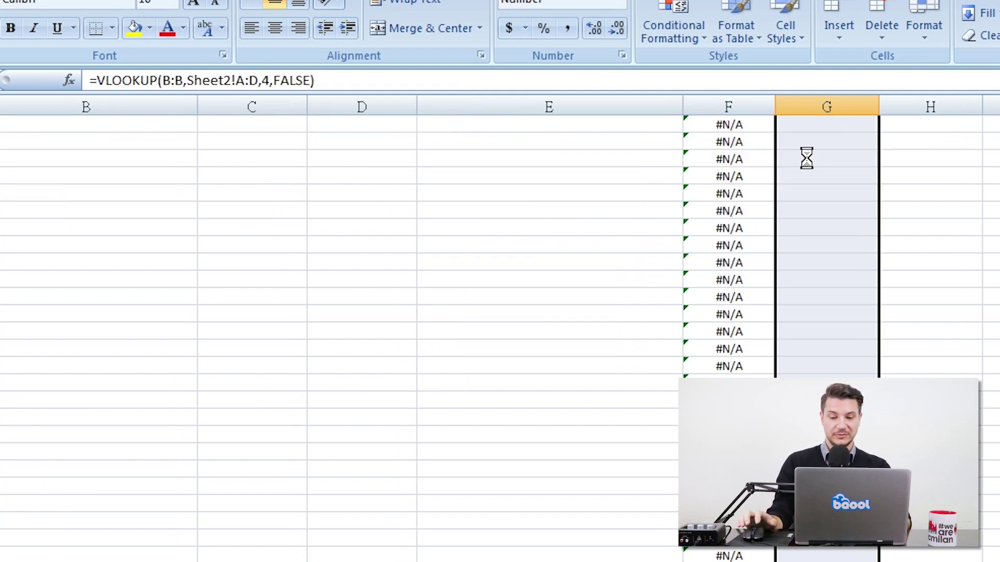
left_click(828, 228)
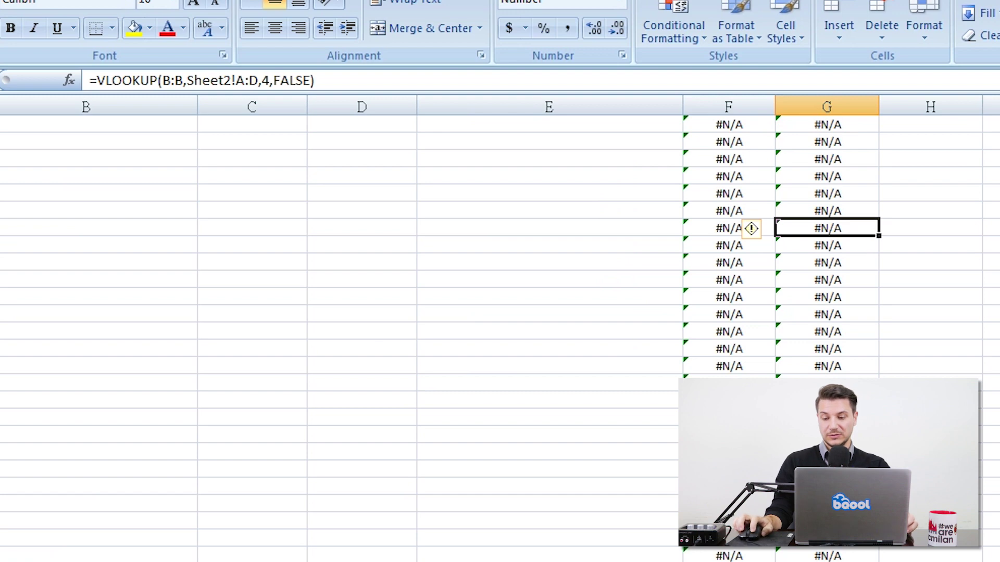
key("ctrl+Home")
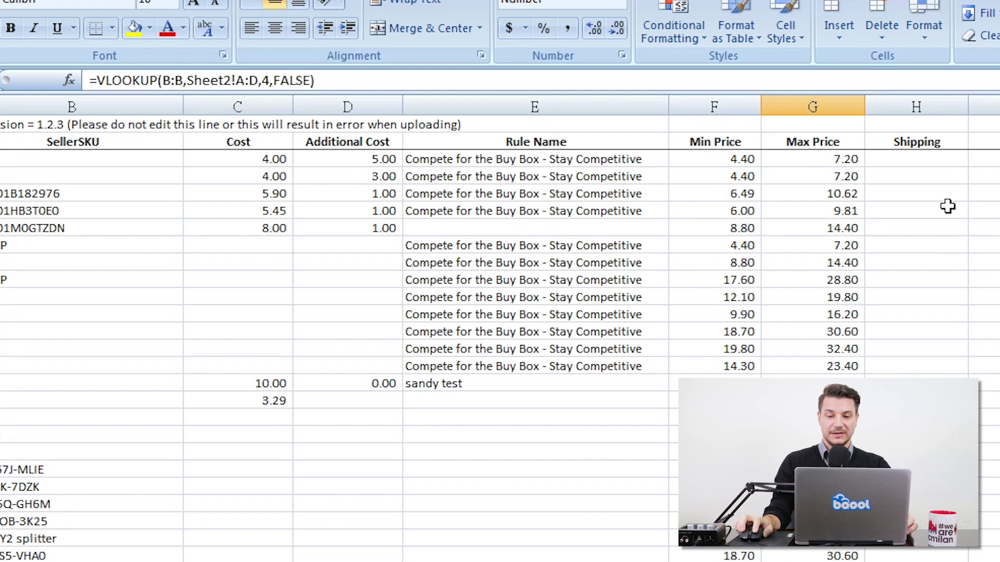
- Spot-check several Min and Max Price results, then select columns F and G
left_click(823, 194)
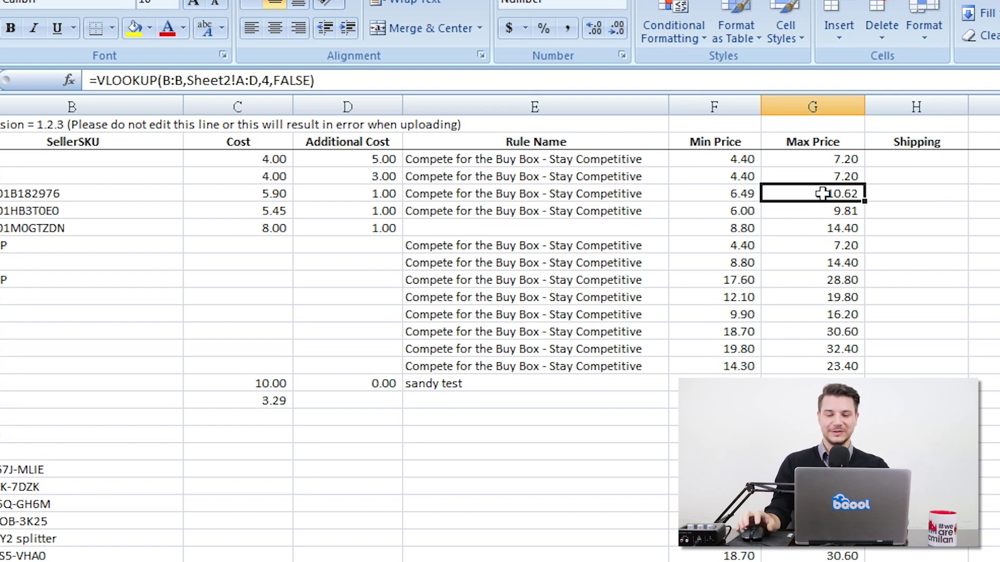
left_click(724, 213)
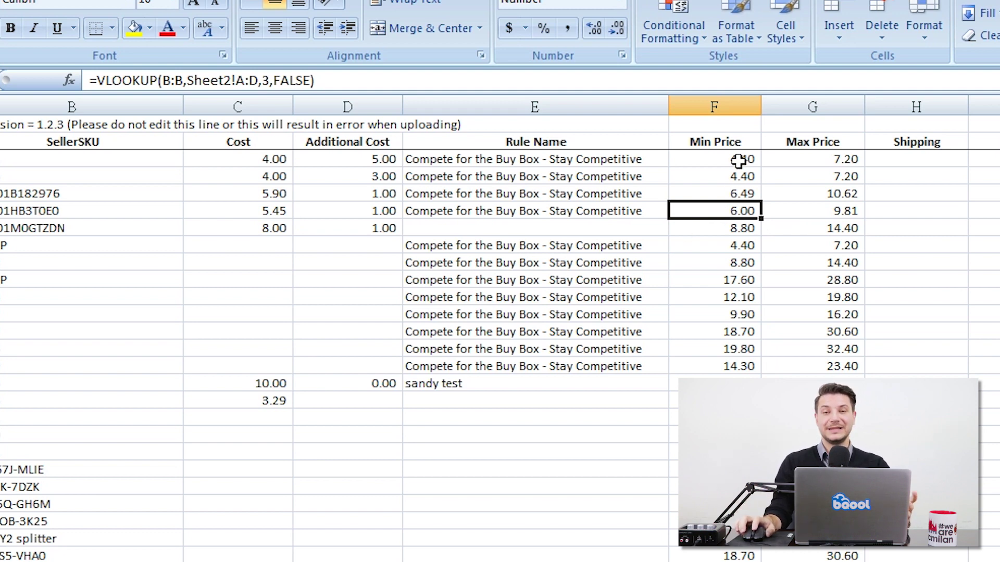
left_click(714, 177)
left_click(829, 212)
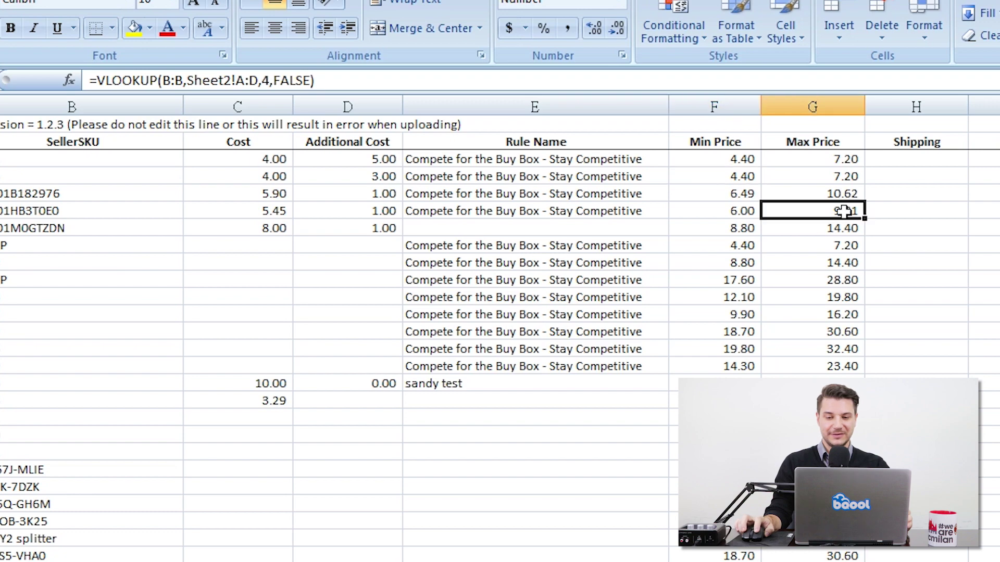
left_click(739, 244)
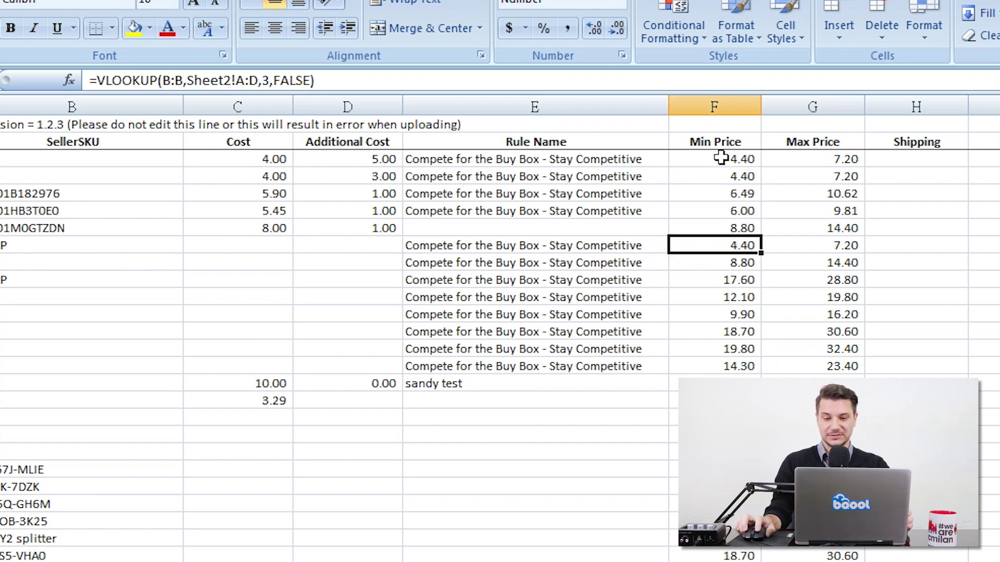
left_click_drag(714, 101, 812, 106)
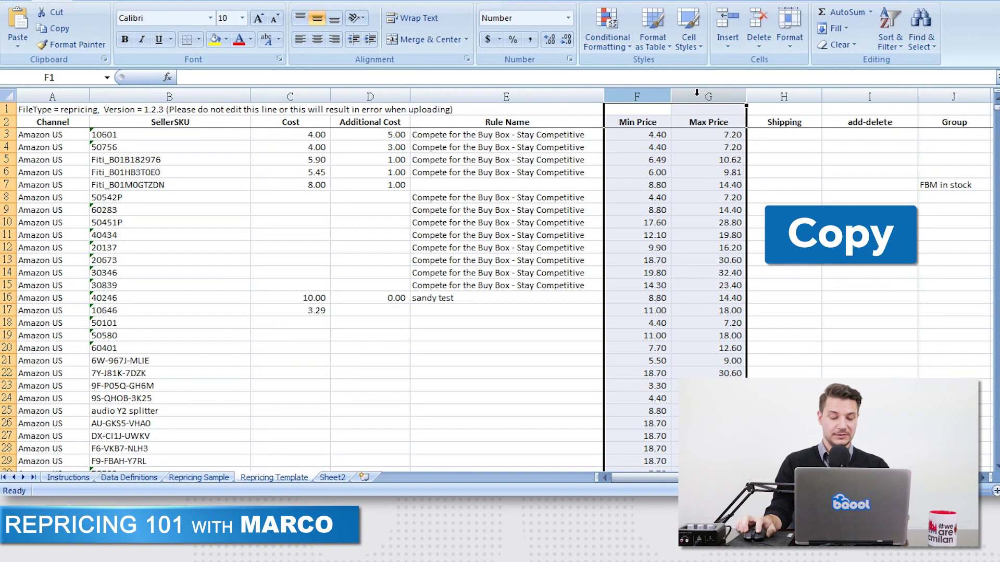
- Copy columns F:G and paste them back over themselves as values only
key("ctrl+c")
left_click(637, 185)
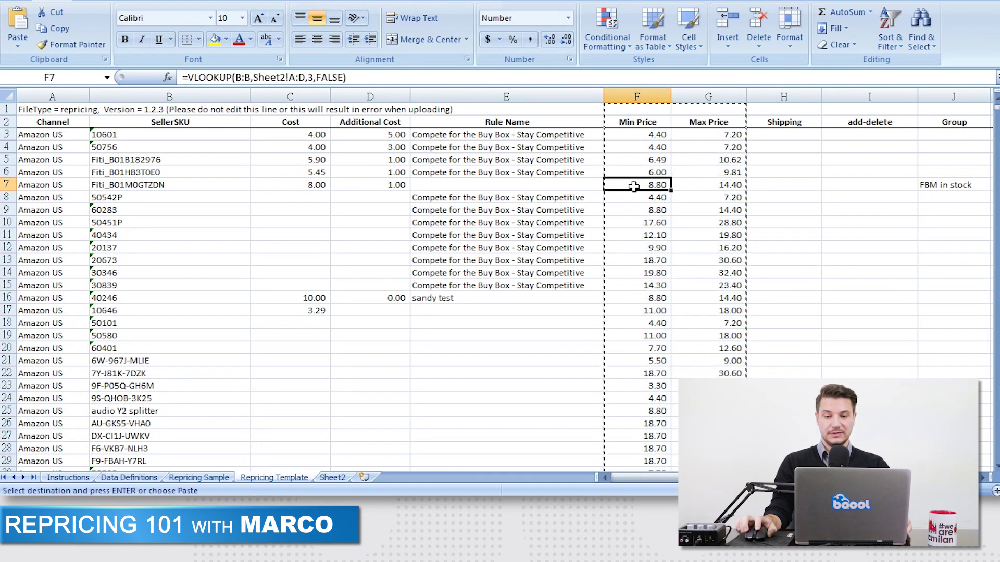
left_click_drag(637, 96, 712, 97)
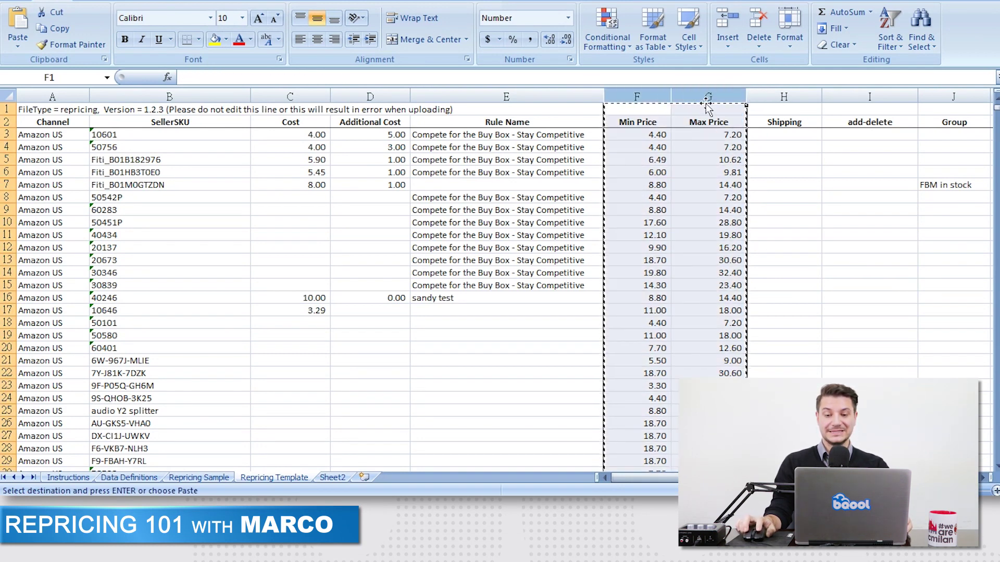
right_click(712, 97)
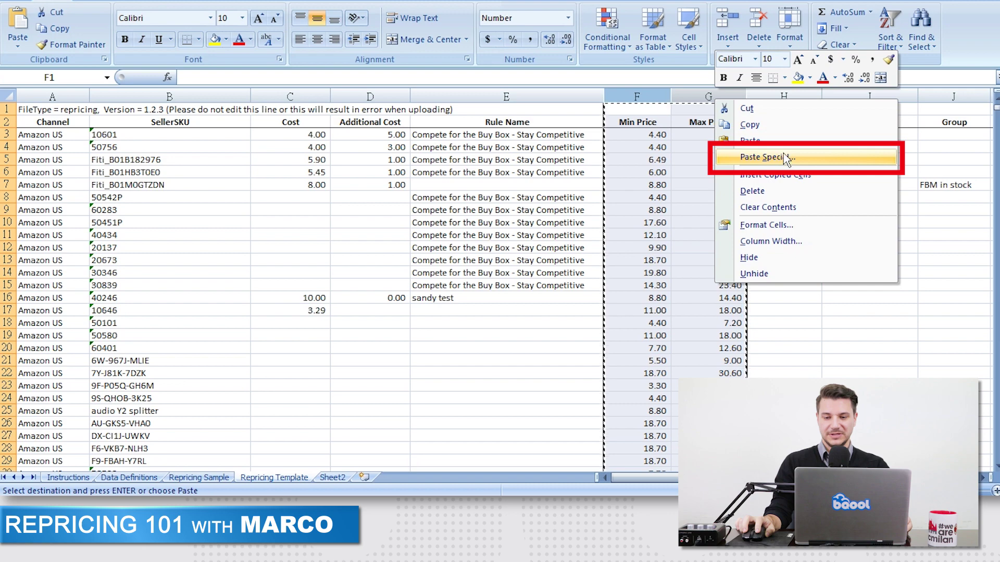
left_click(769, 159)
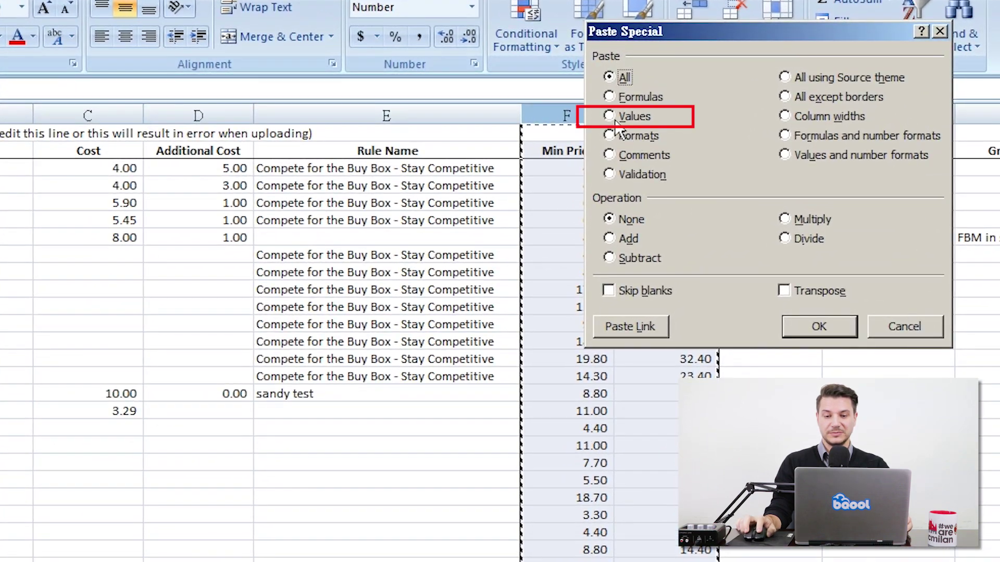
left_click(646, 104)
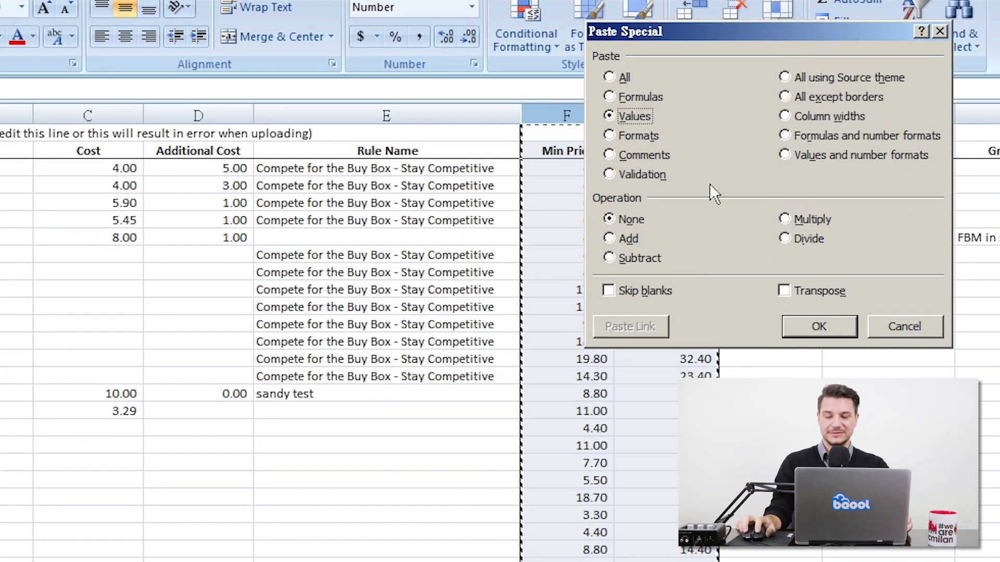
left_click(818, 326)
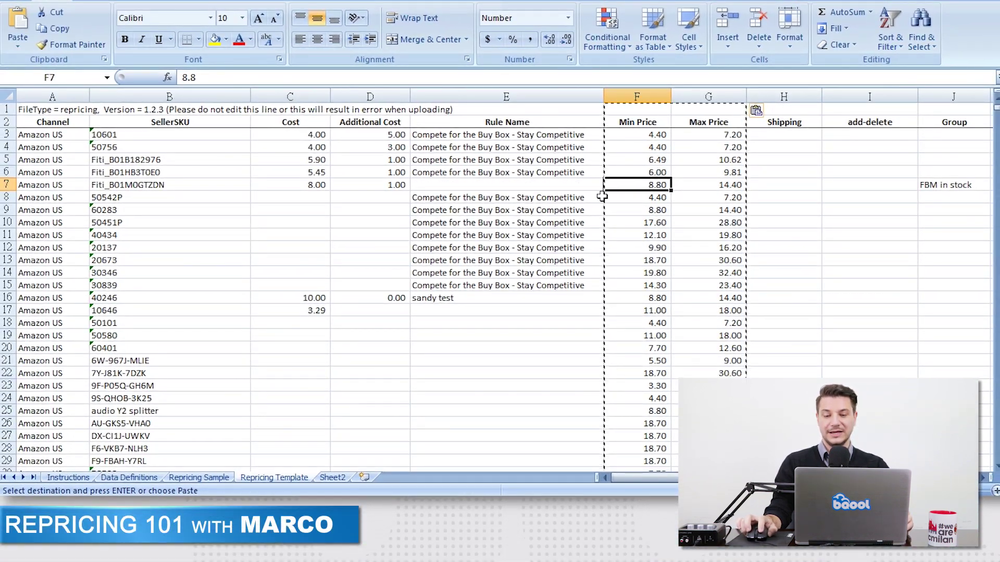
left_click(717, 172)
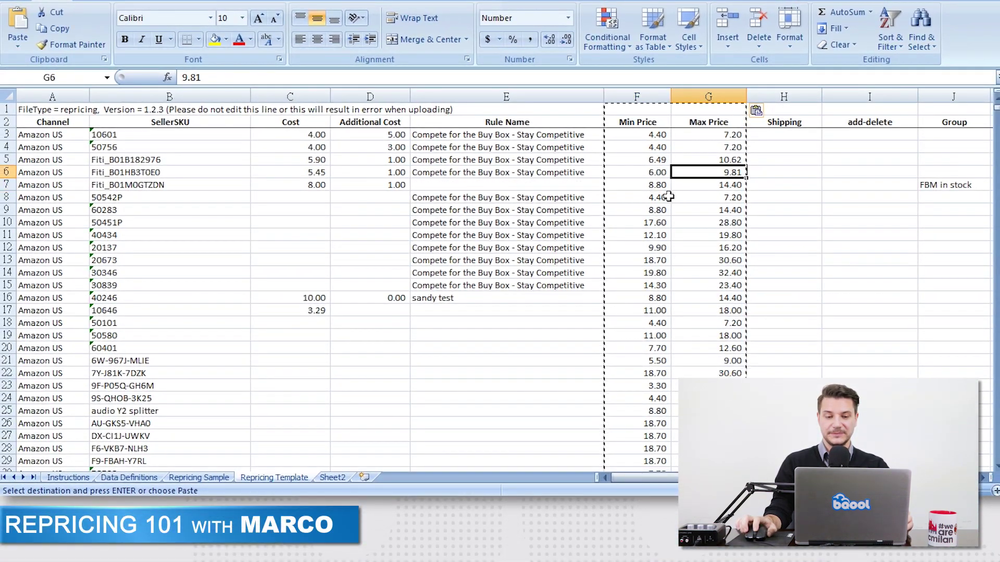
left_click(507, 211)
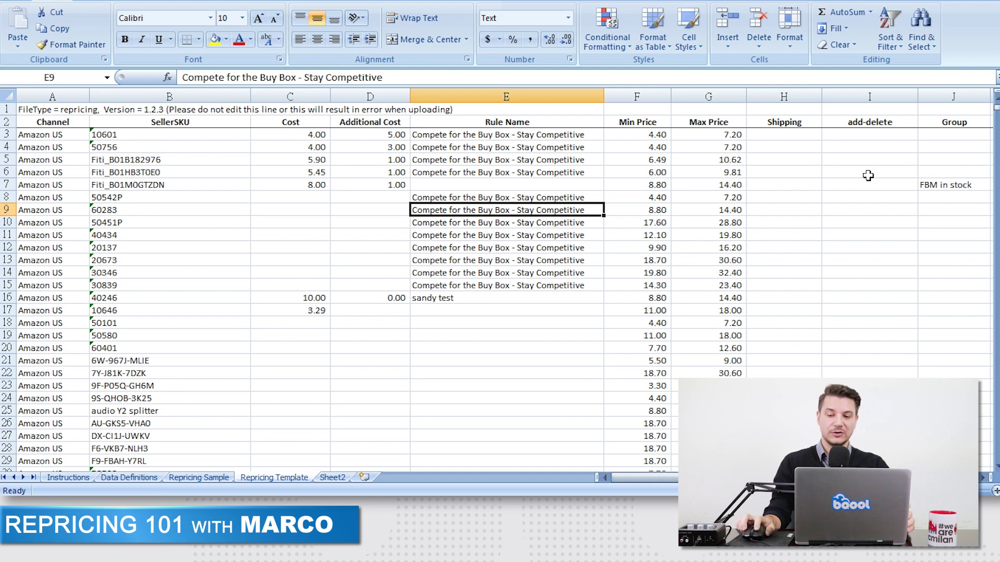
left_click(551, 185)
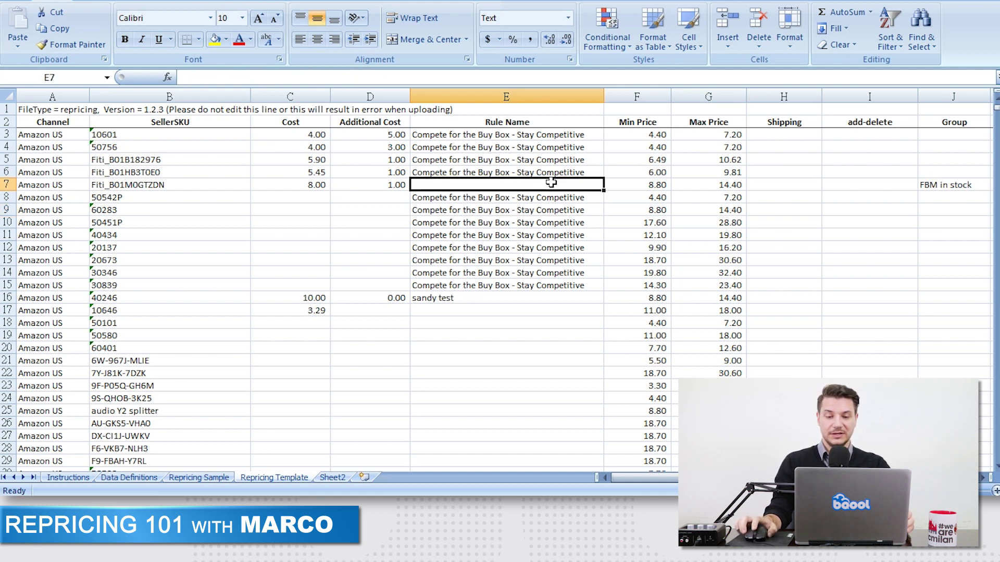
left_click(506, 310)
left_click(947, 135)
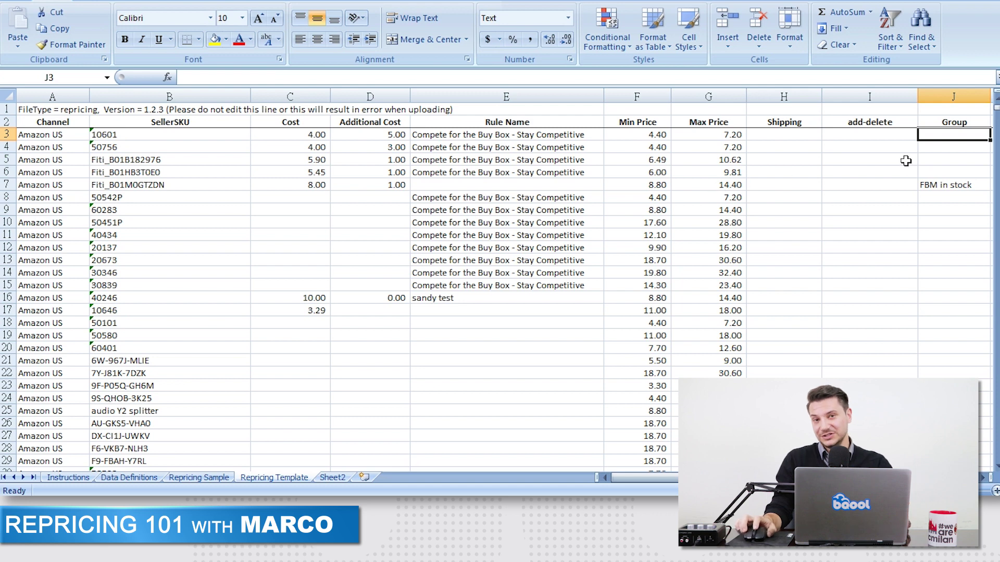
left_click_drag(949, 136, 945, 285)
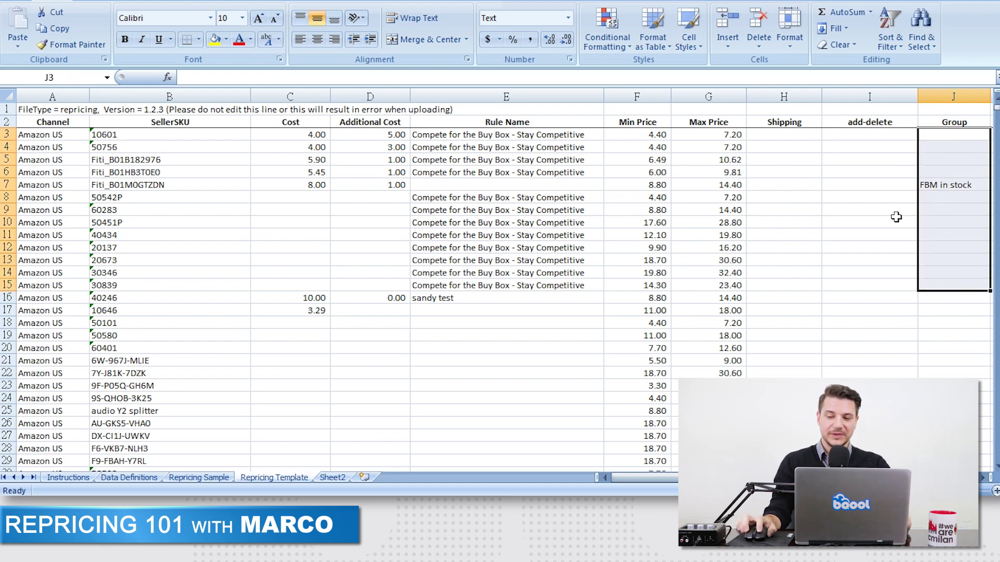
left_click(862, 226)
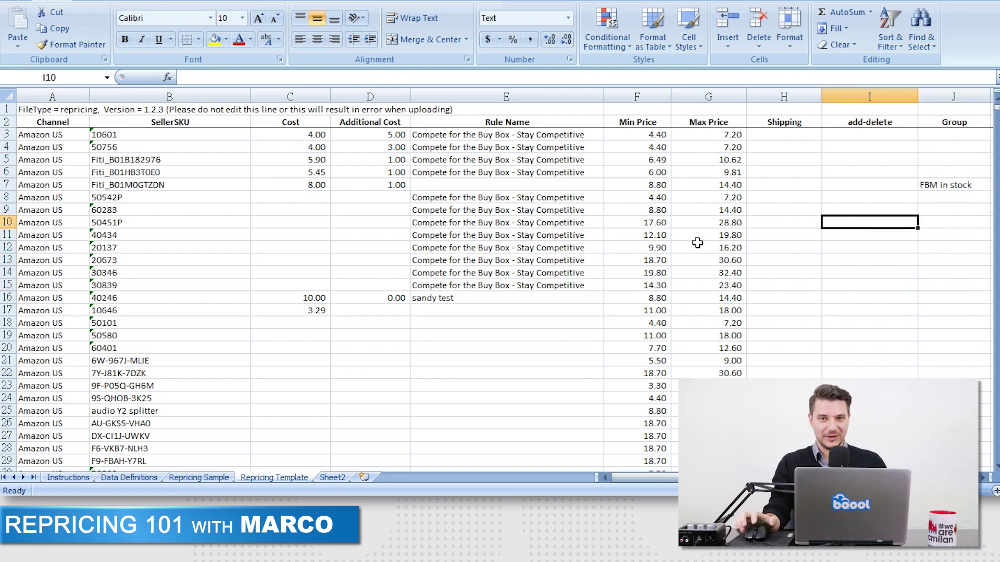
left_click(643, 135)
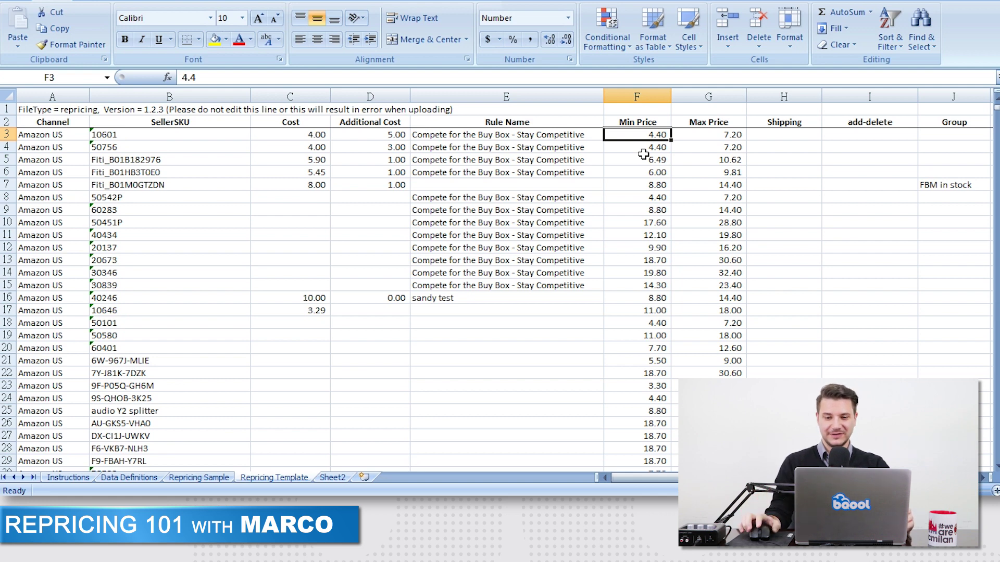
left_click(632, 209)
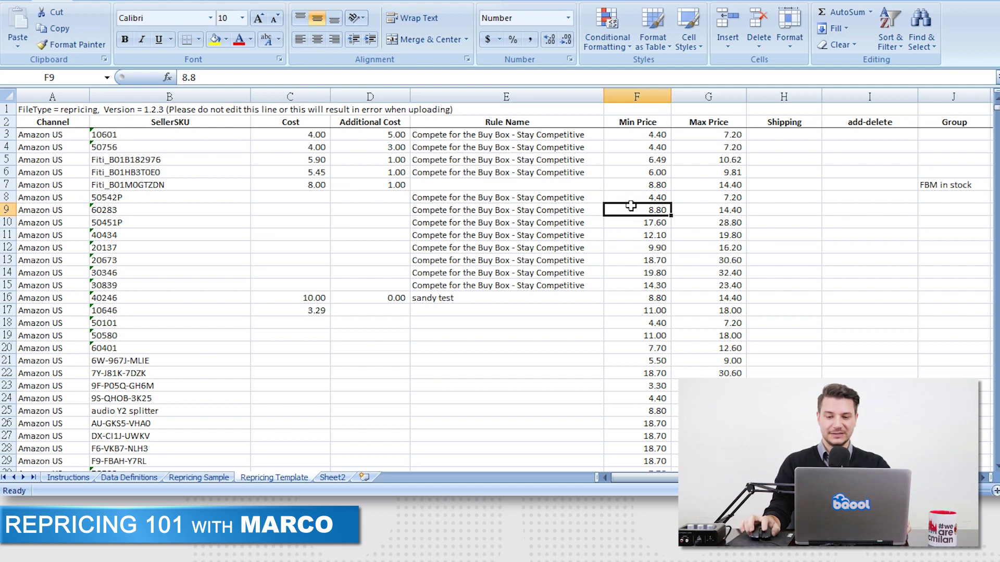
left_click(6, 123)
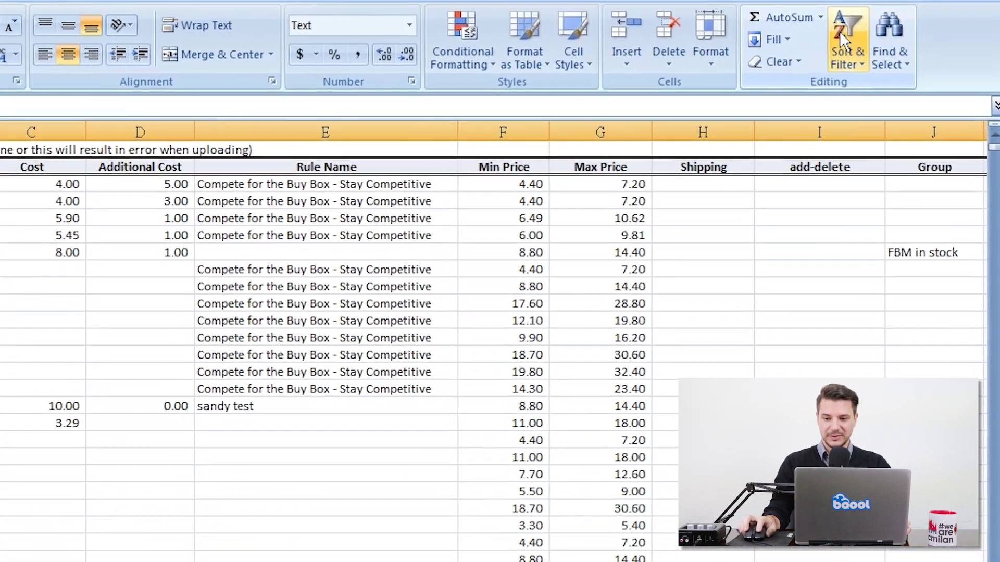
- Turn on the header filter and untick #N/A for Min Price, leaving 255 records
left_click(839, 30)
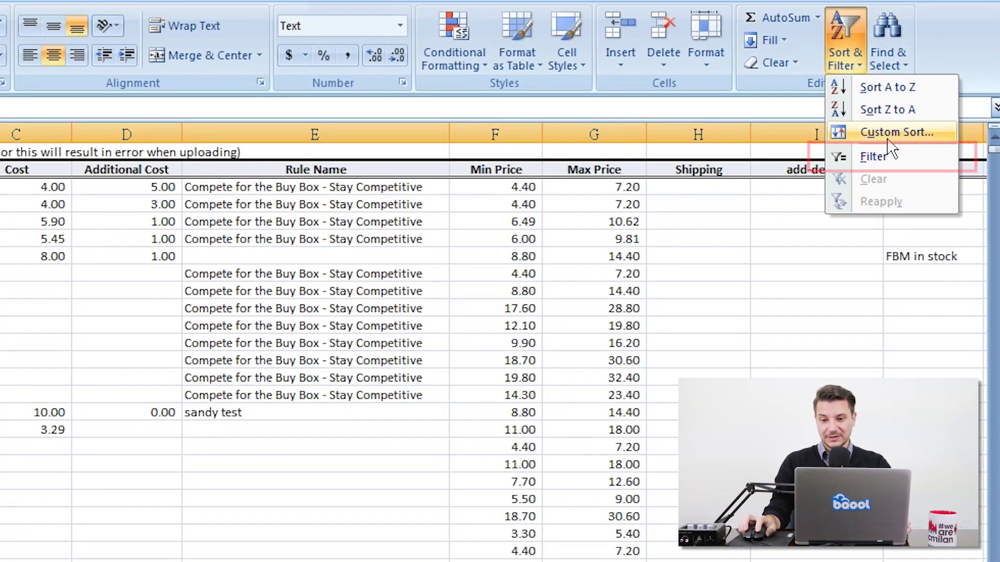
left_click(888, 158)
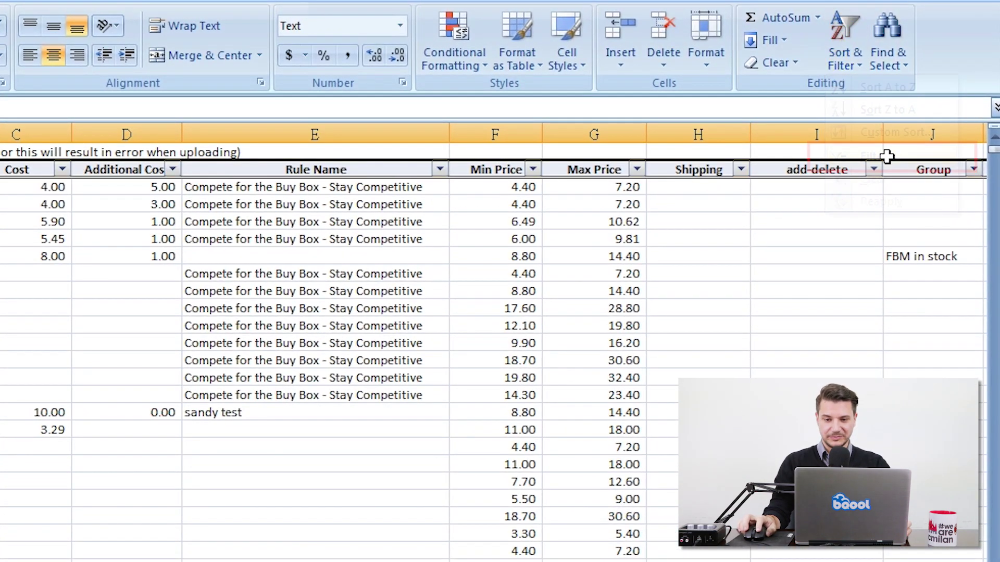
left_click(533, 170)
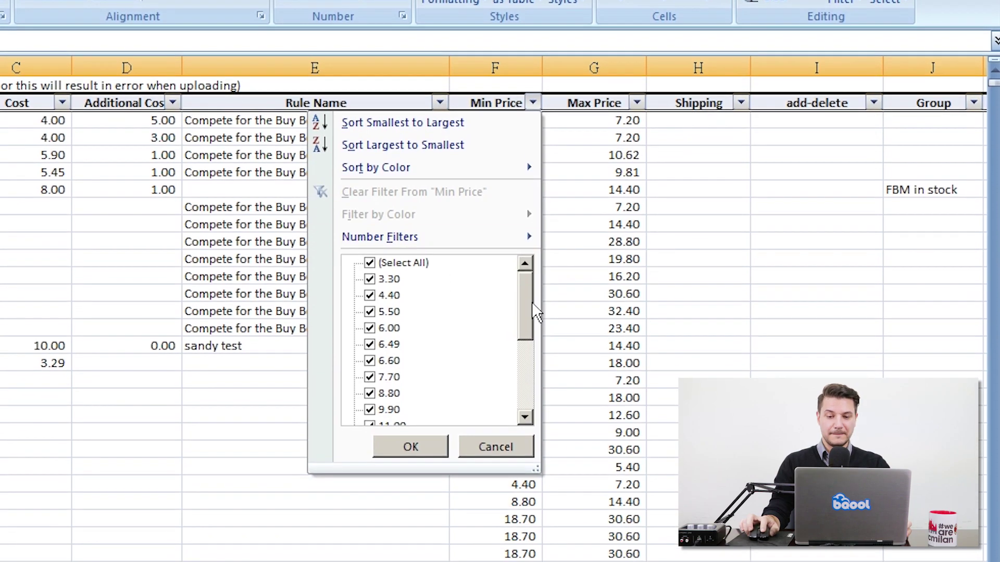
scroll(430, 367, "down", 5)
left_click(389, 411)
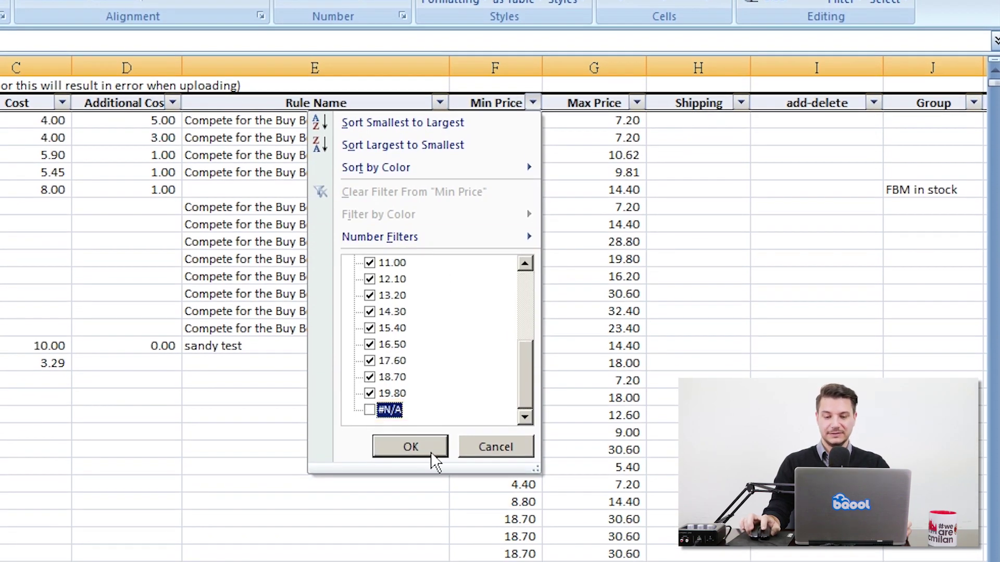
left_click(410, 446)
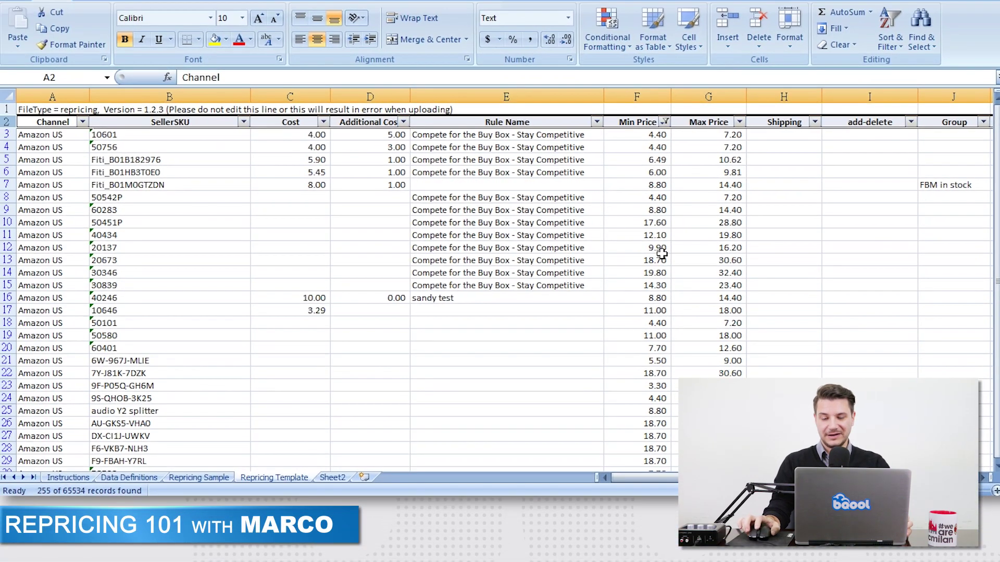
left_click(658, 222)
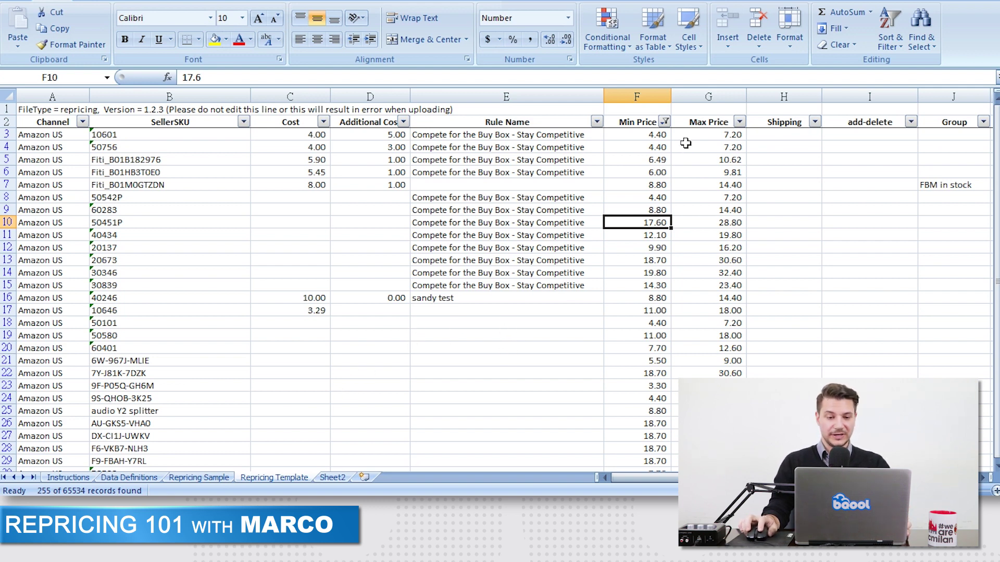
left_click(7, 97)
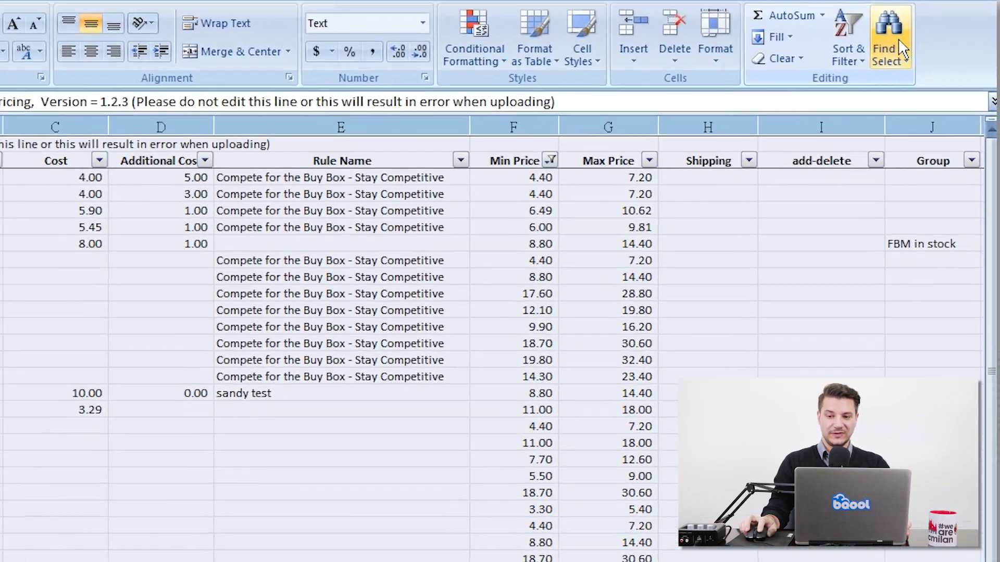
- Select only the visible cells of the filtered repricing template via Go To Special
left_click(920, 32)
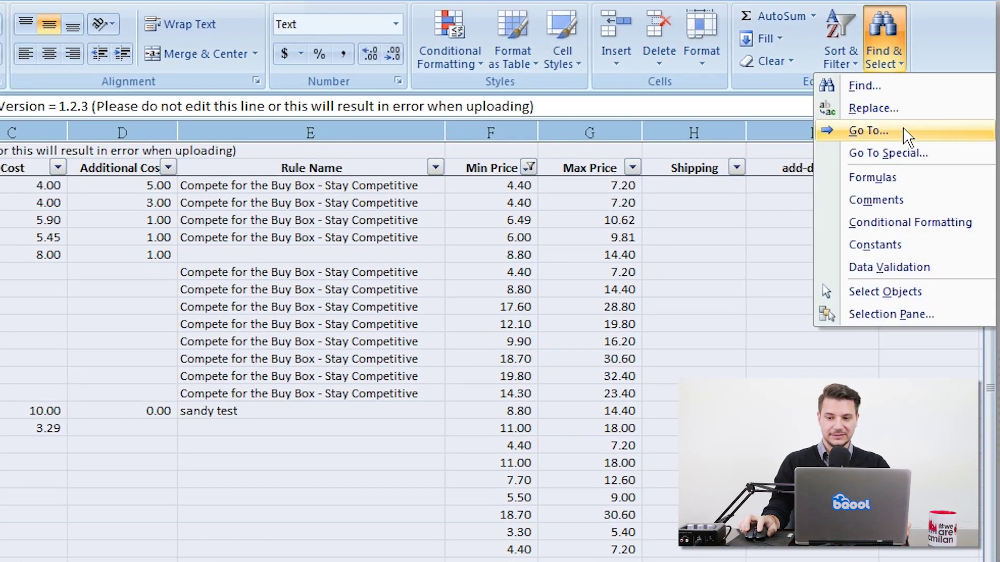
left_click(888, 153)
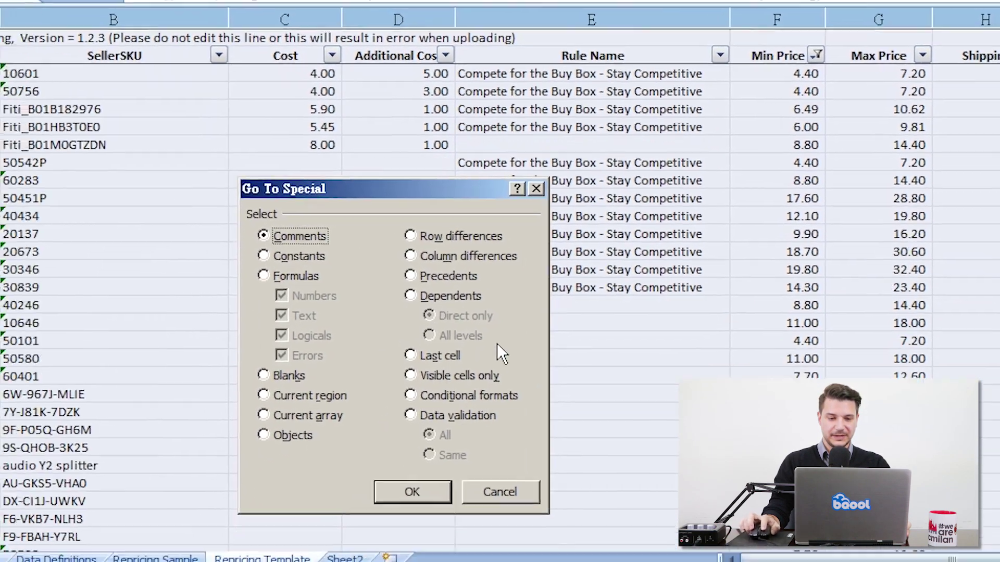
left_click(458, 375)
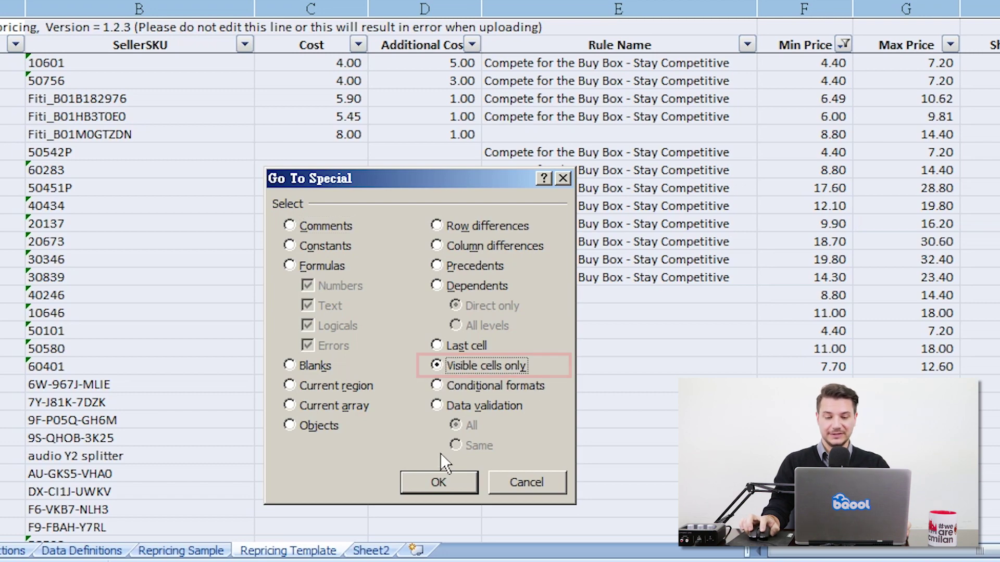
left_click(438, 482)
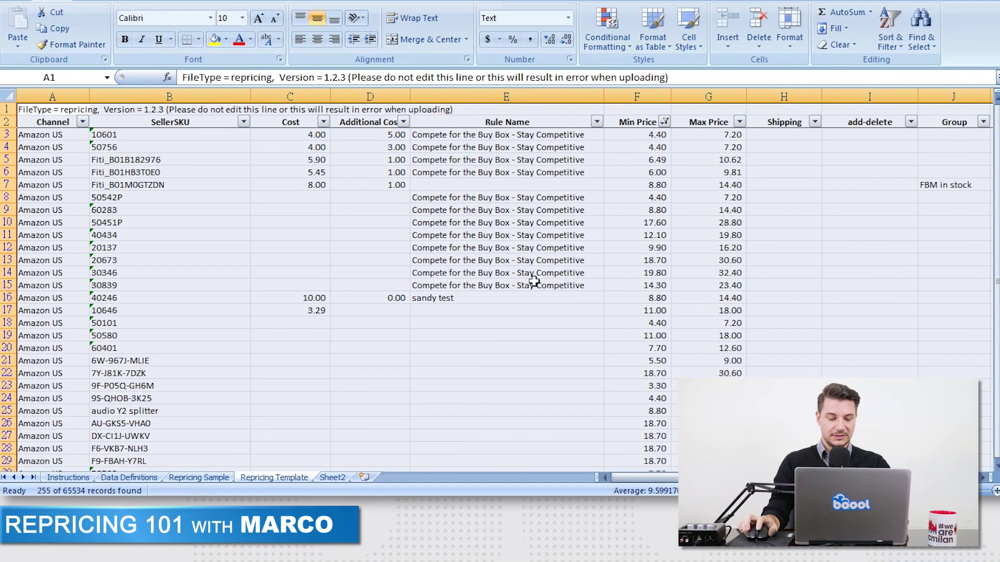
- Copy the visible rows and paste them into a new blank Sheet3
key("ctrl+c")
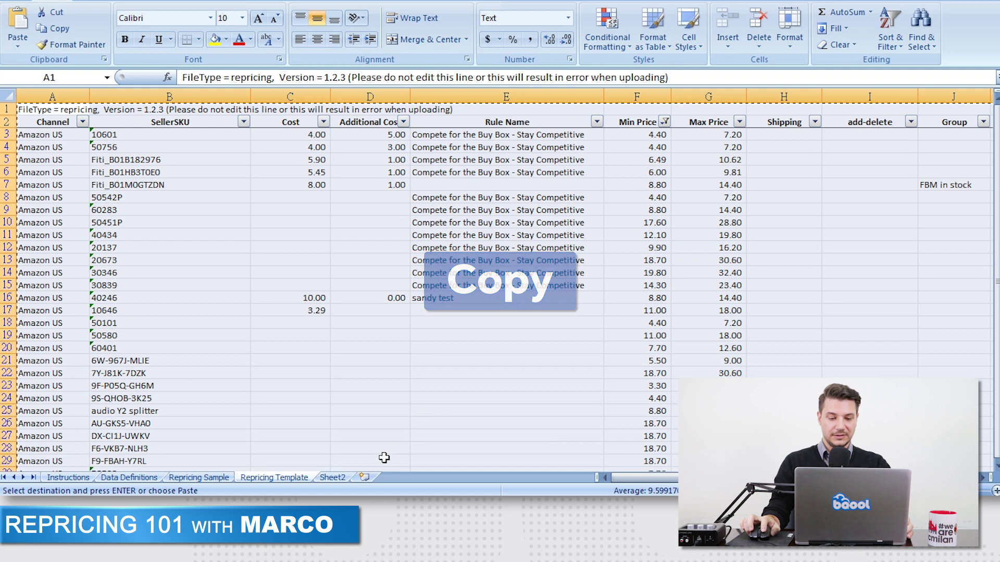
left_click(363, 477)
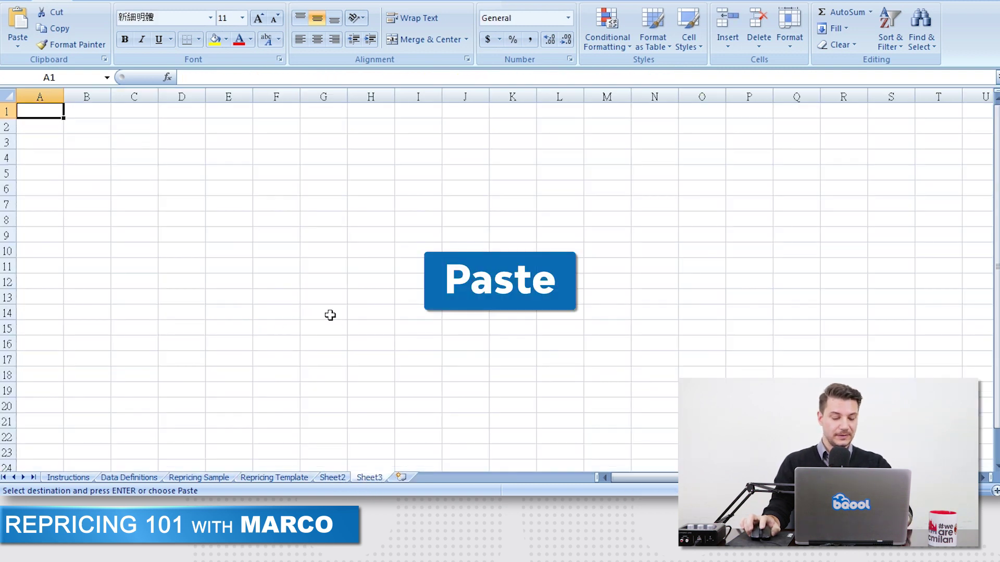
key("ctrl+v")
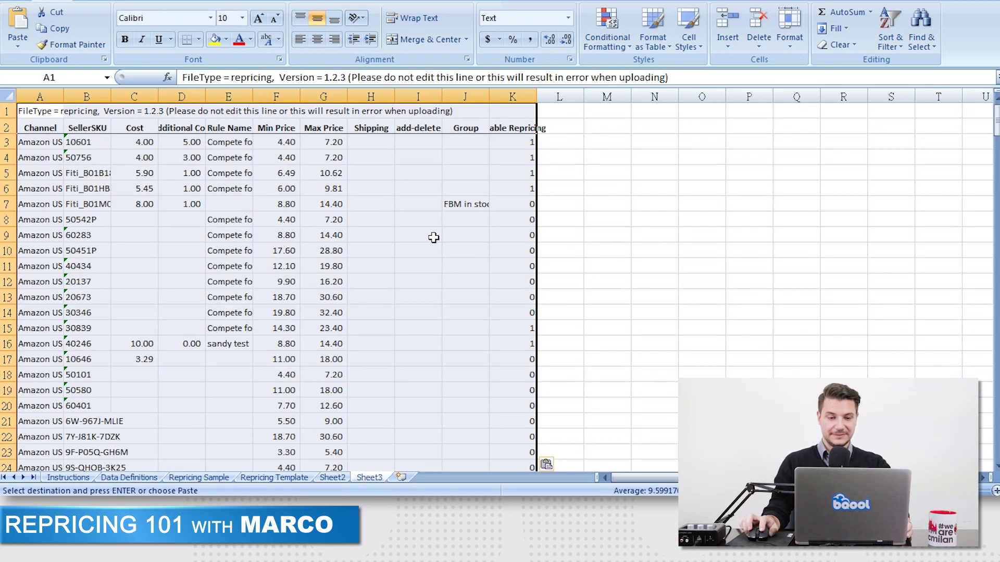
left_click(378, 221)
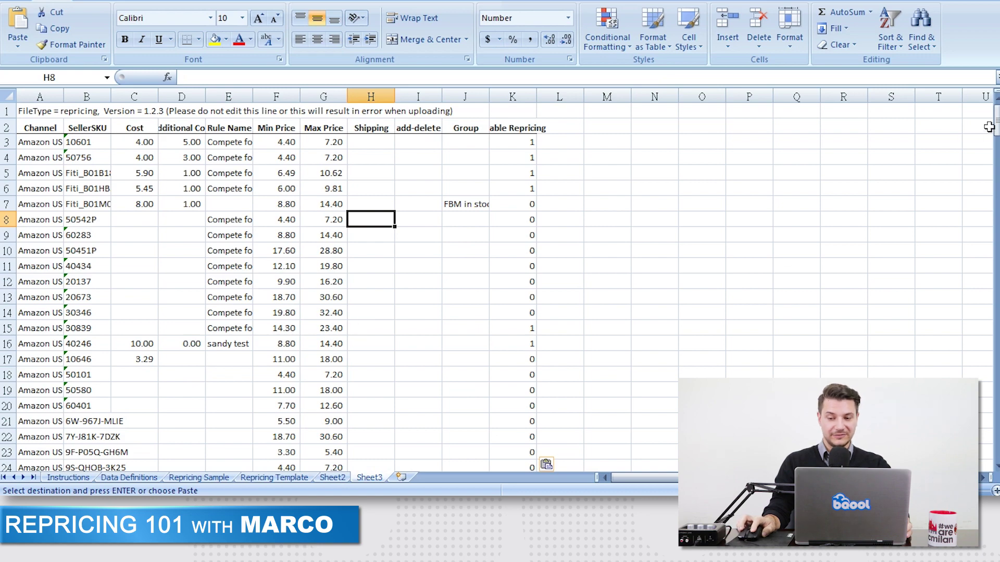
left_click_drag(994, 118, 994, 438)
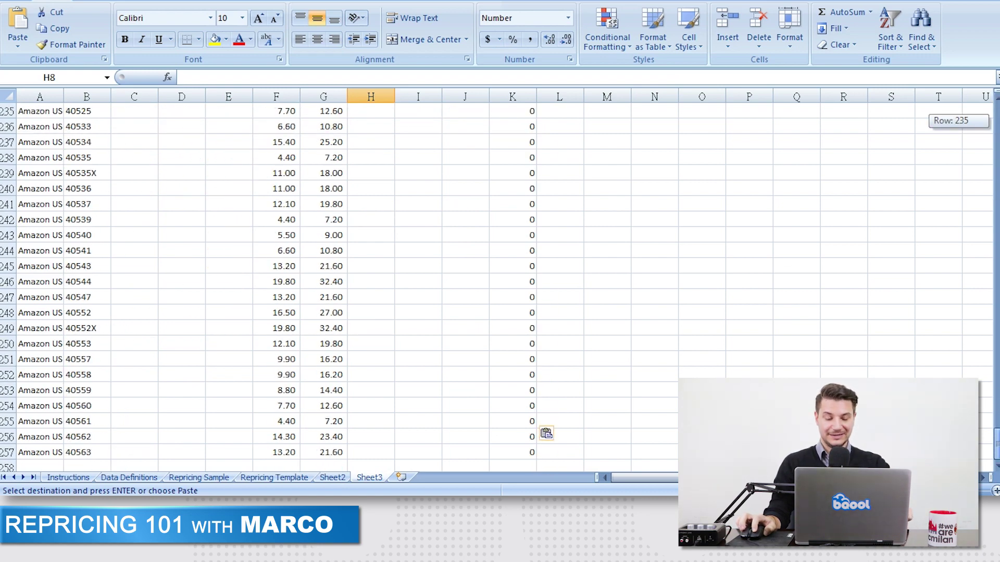
left_click_drag(994, 438, 993, 110)
left_click(224, 205)
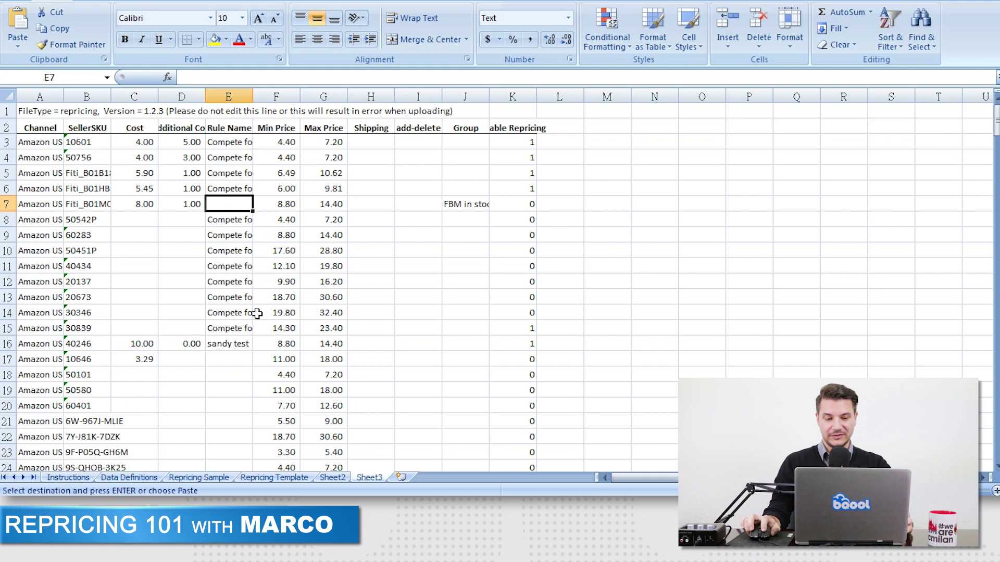
left_click(229, 144)
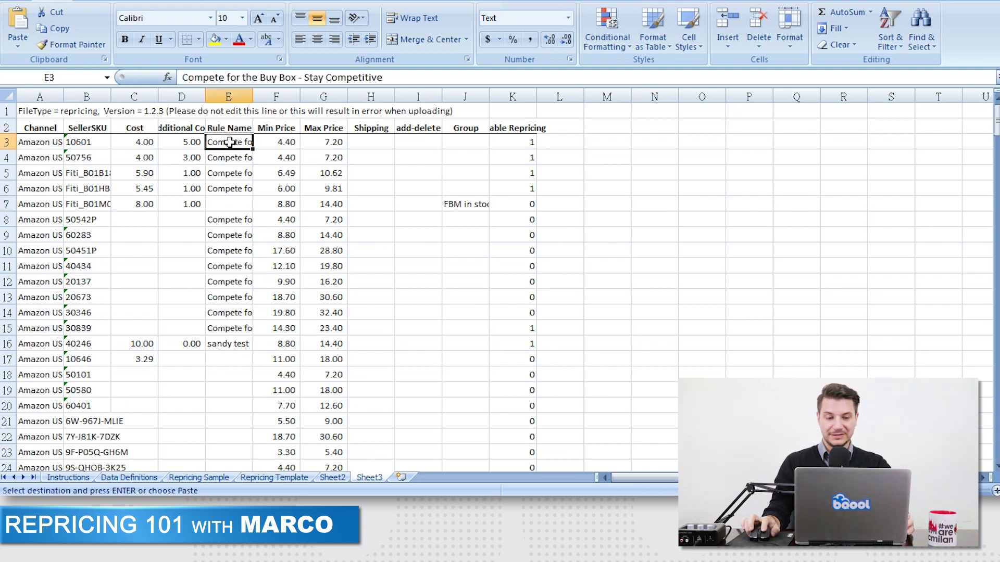
left_click(229, 95)
left_click(234, 203)
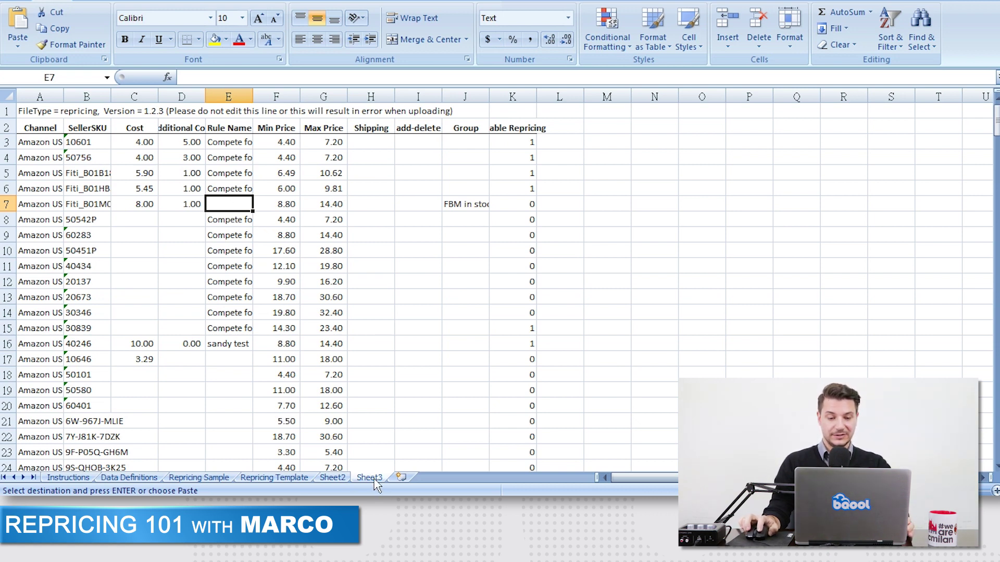
left_click(150, 161)
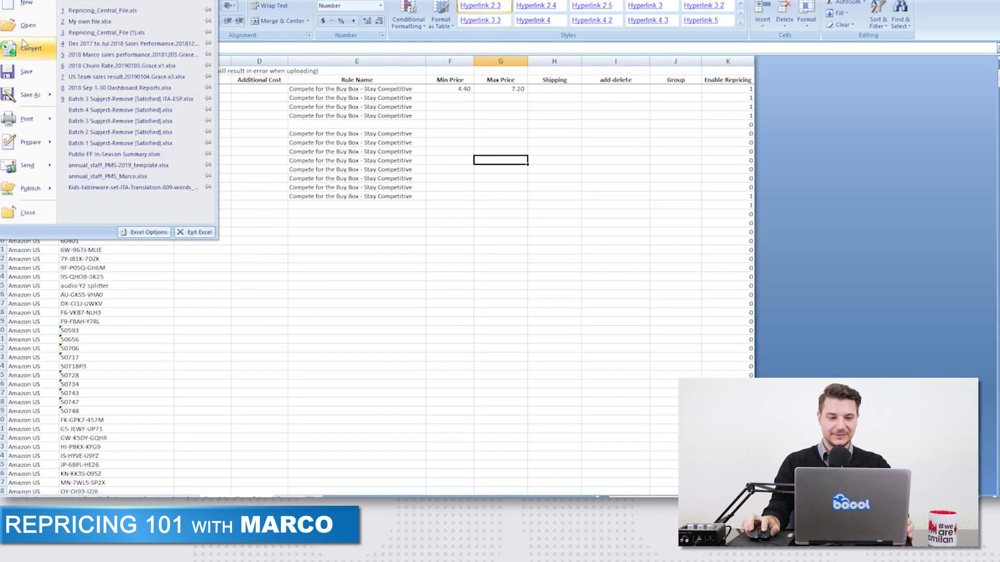
- Save the active sheet as Text (Tab delimited) 'BQool upload file.txt', overwriting the existing file
left_click(29, 94)
left_click(117, 24)
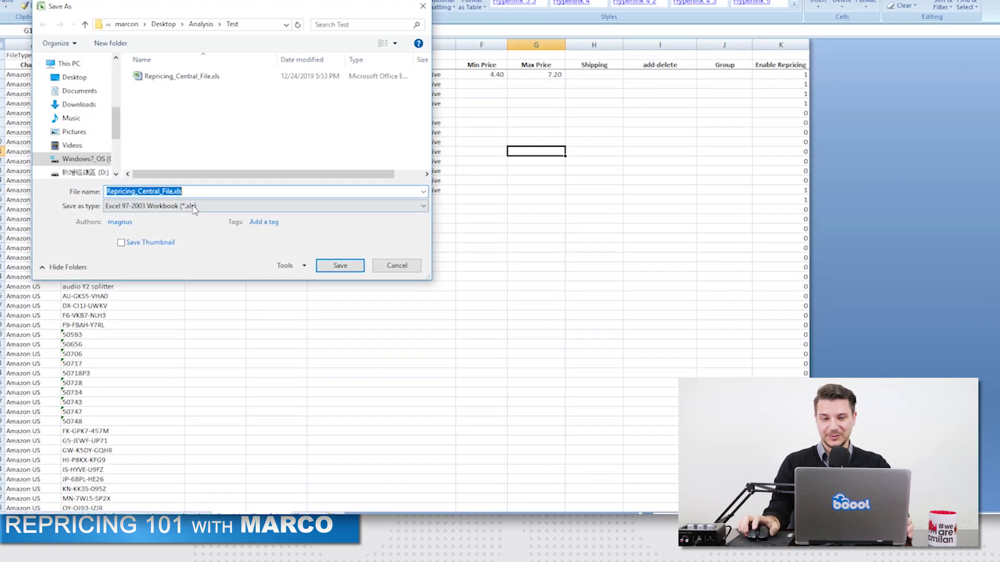
left_click(247, 211)
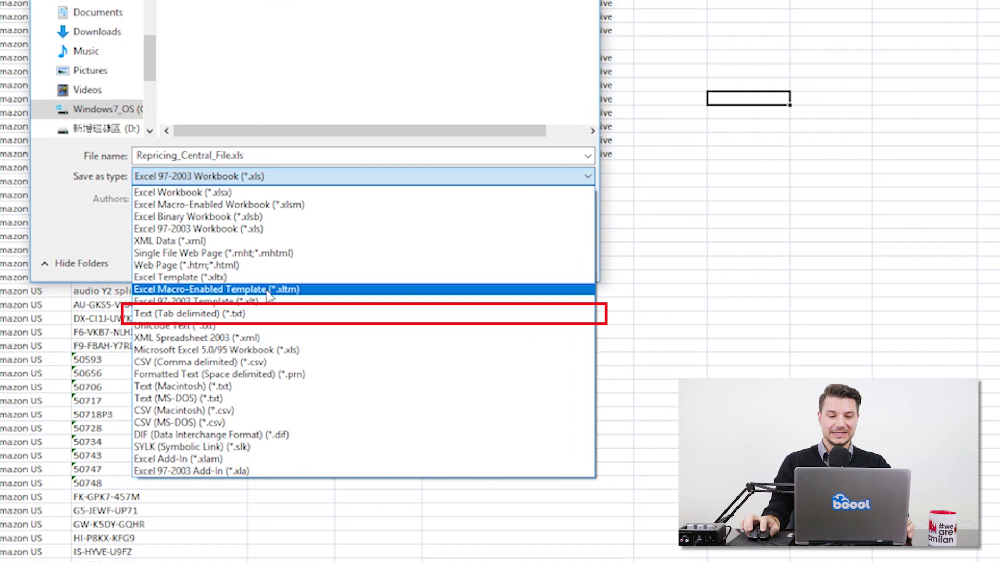
left_click(251, 314)
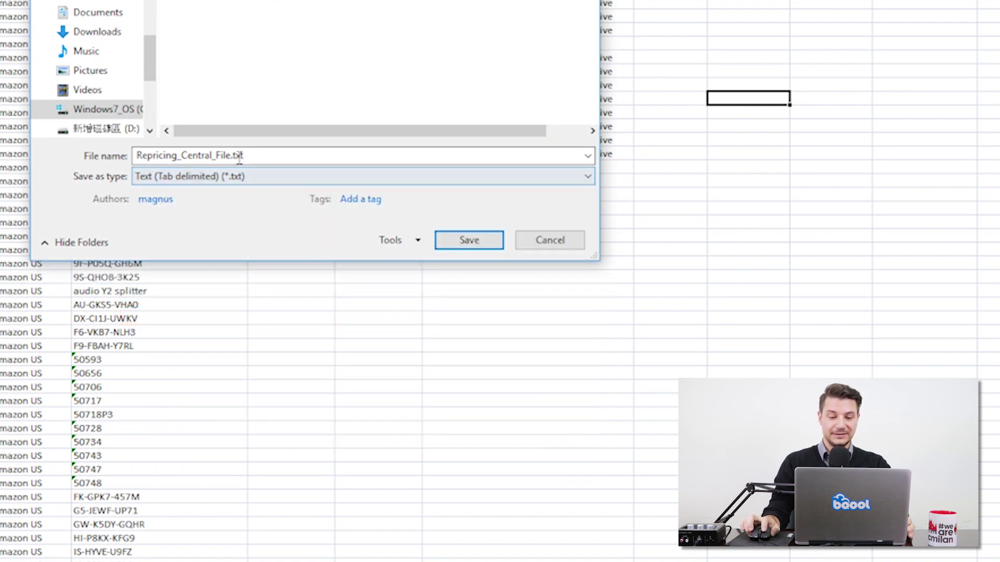
left_click(275, 155)
type("BQool upload file")
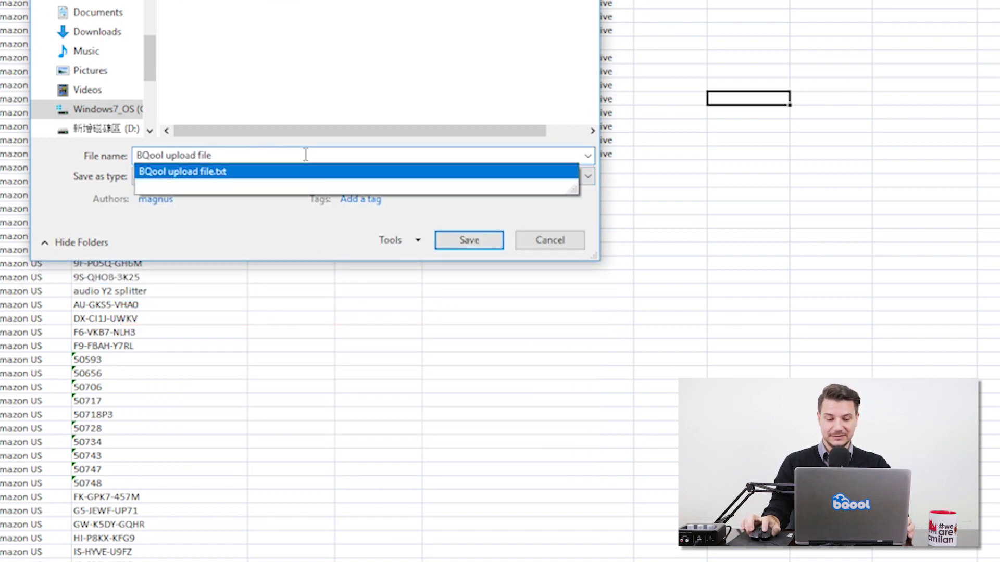
type(".txt")
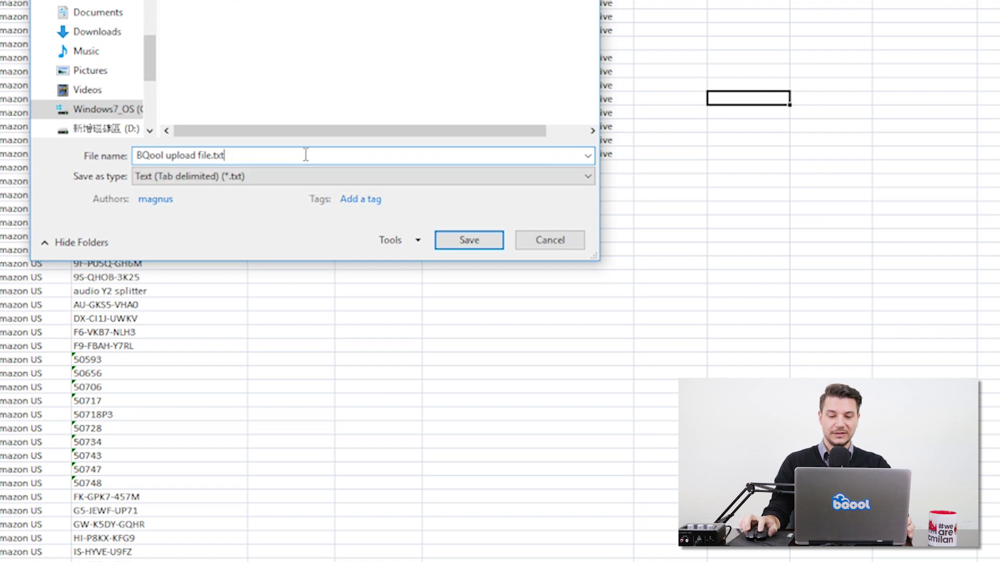
left_click(468, 240)
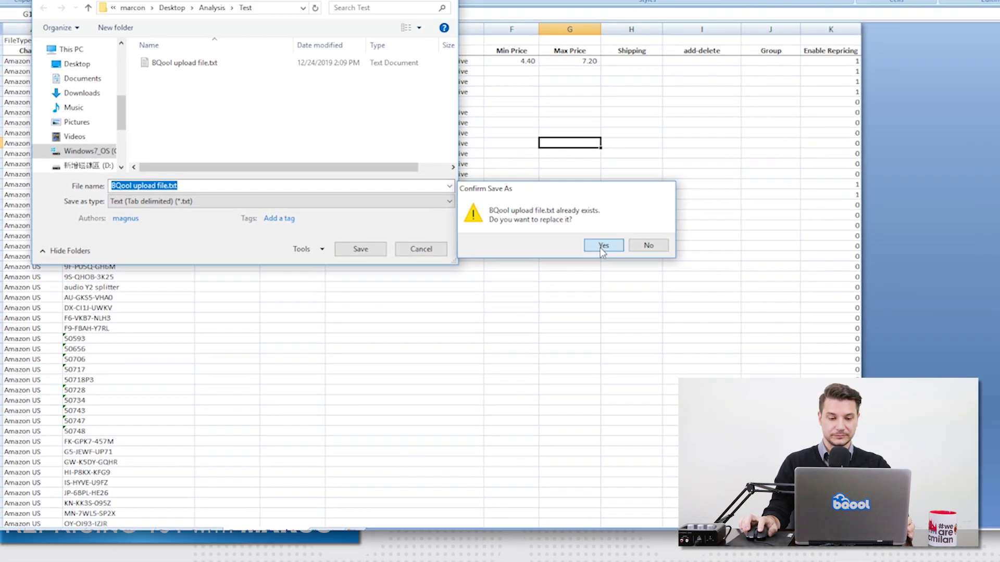
left_click(603, 248)
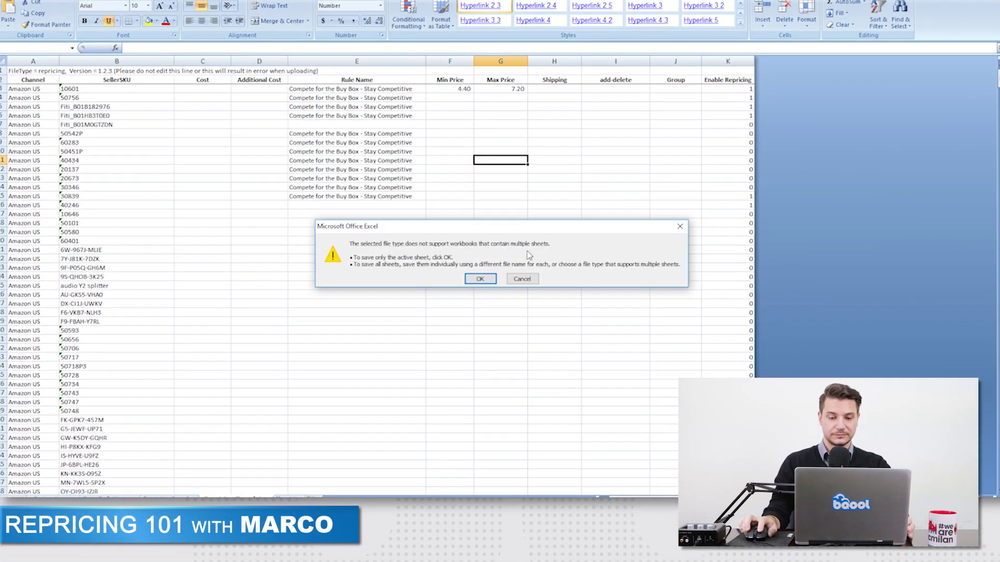
left_click(468, 279)
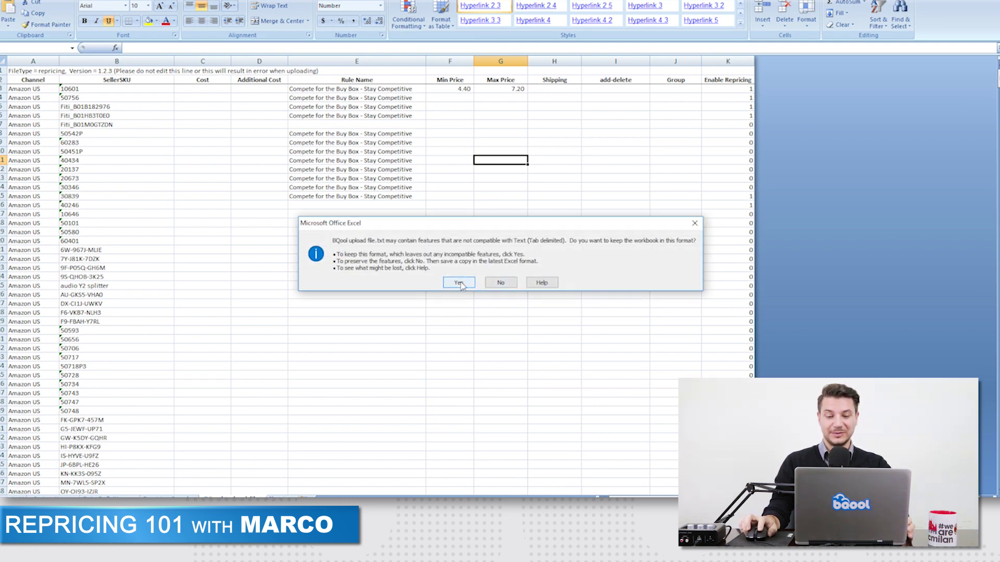
left_click(461, 284)
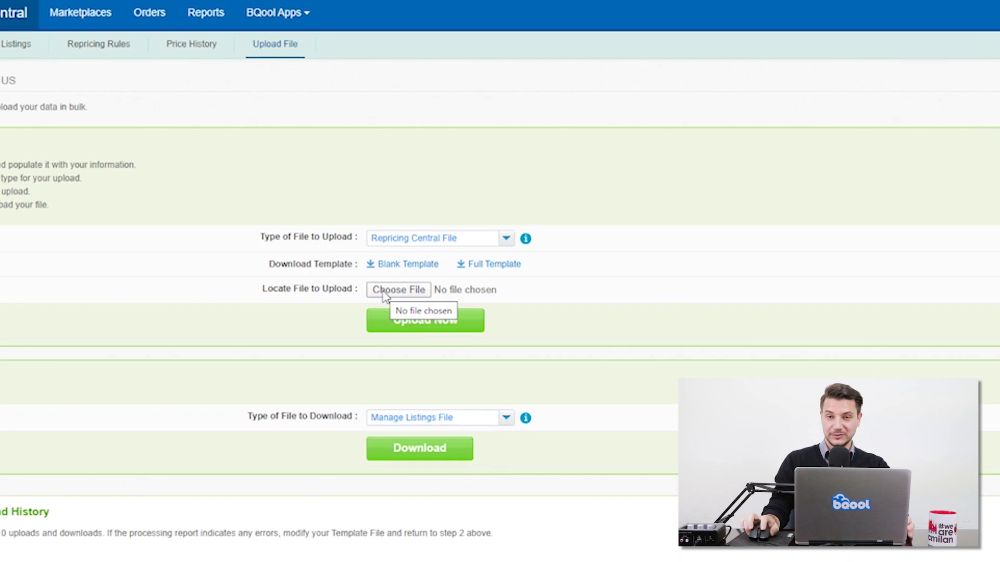
- Choose 'BQool upload file.txt' as the Repricing Central File and submit it with Upload Now
left_click(398, 290)
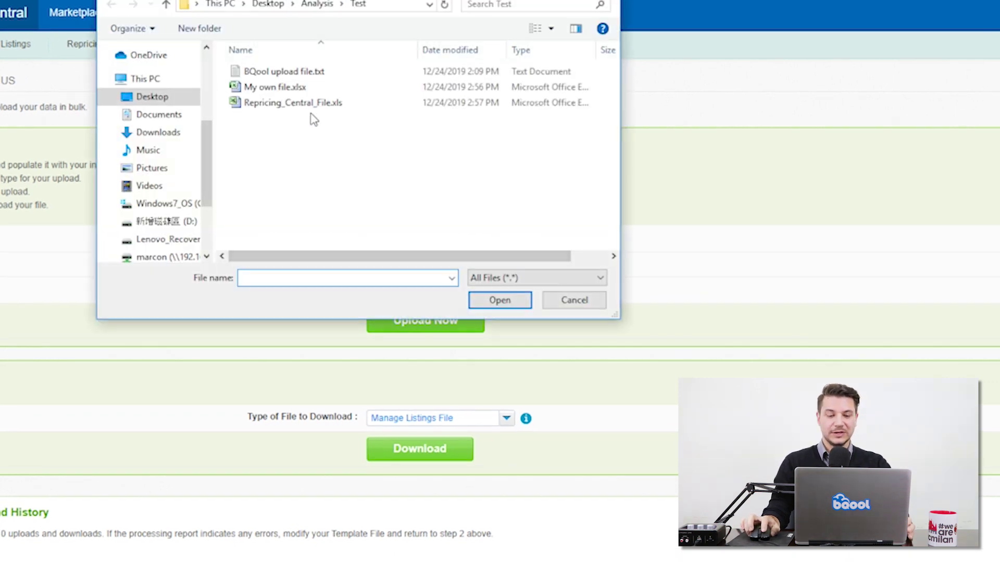
left_click(284, 71)
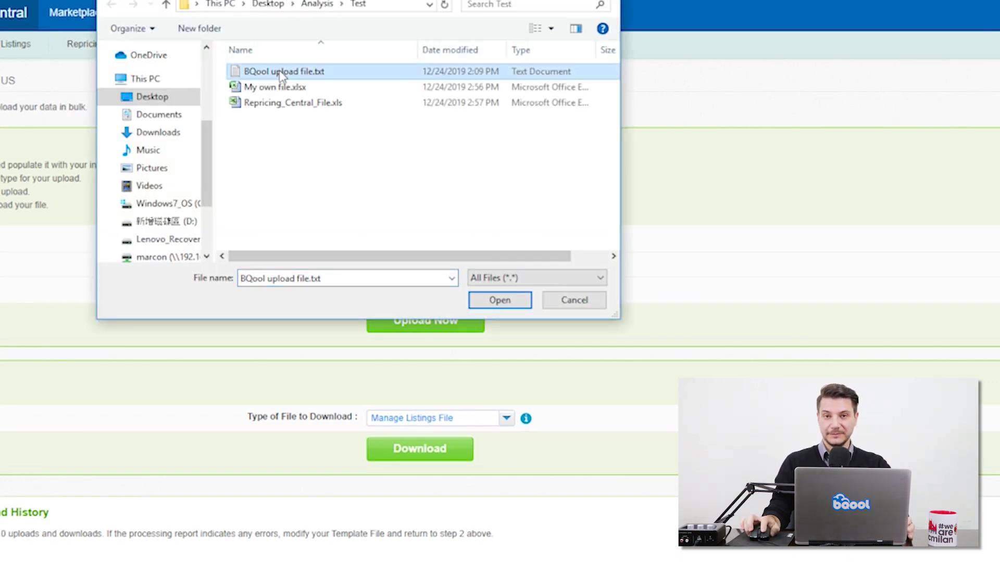
left_click(500, 300)
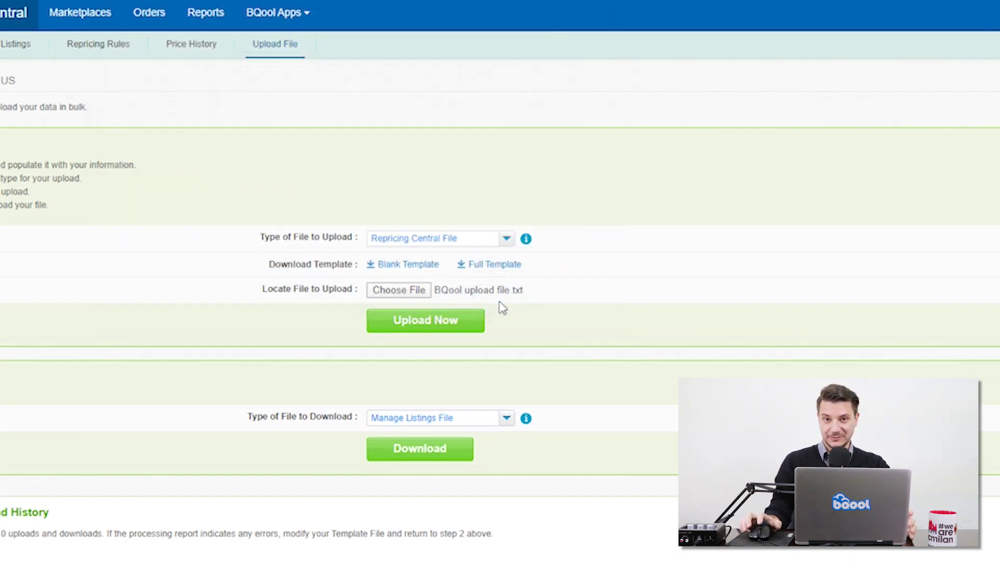
left_click(440, 325)
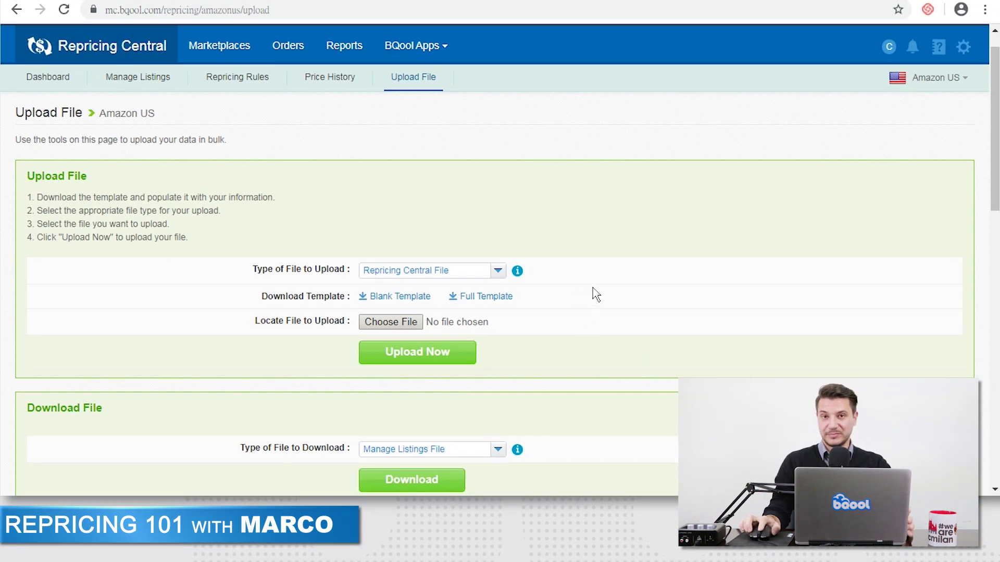
scroll(609, 276, "down", 5)
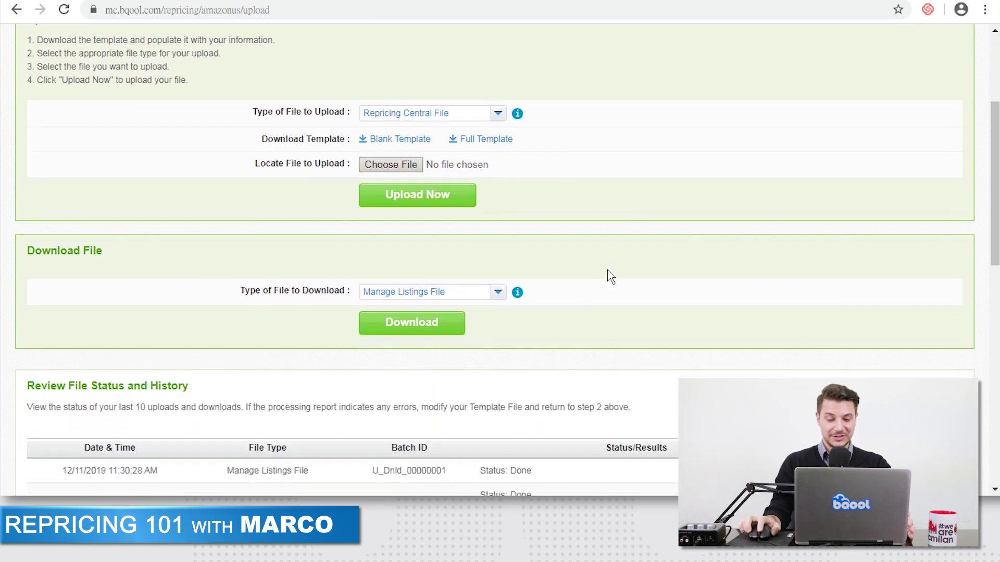
scroll(591, 297, "down", 1)
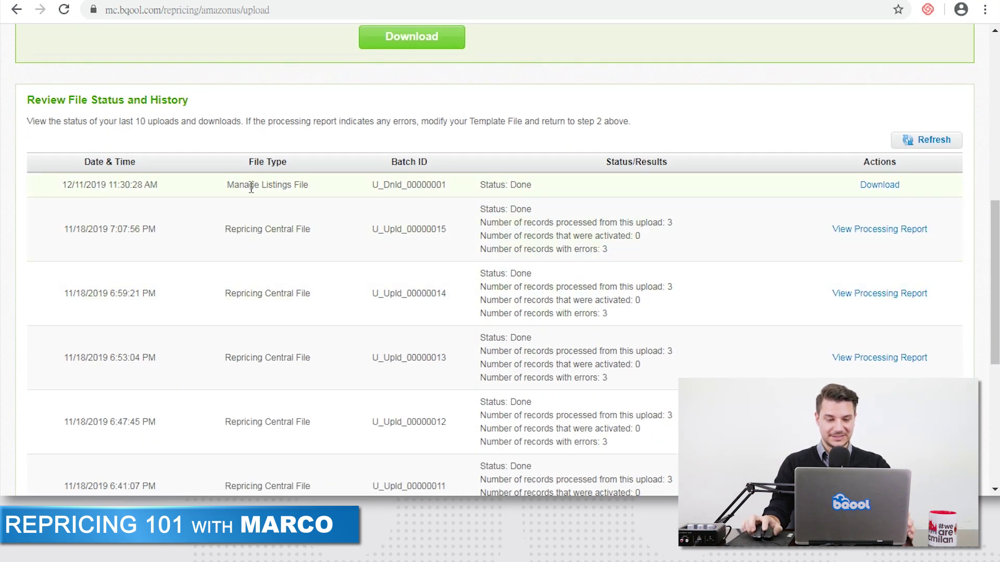